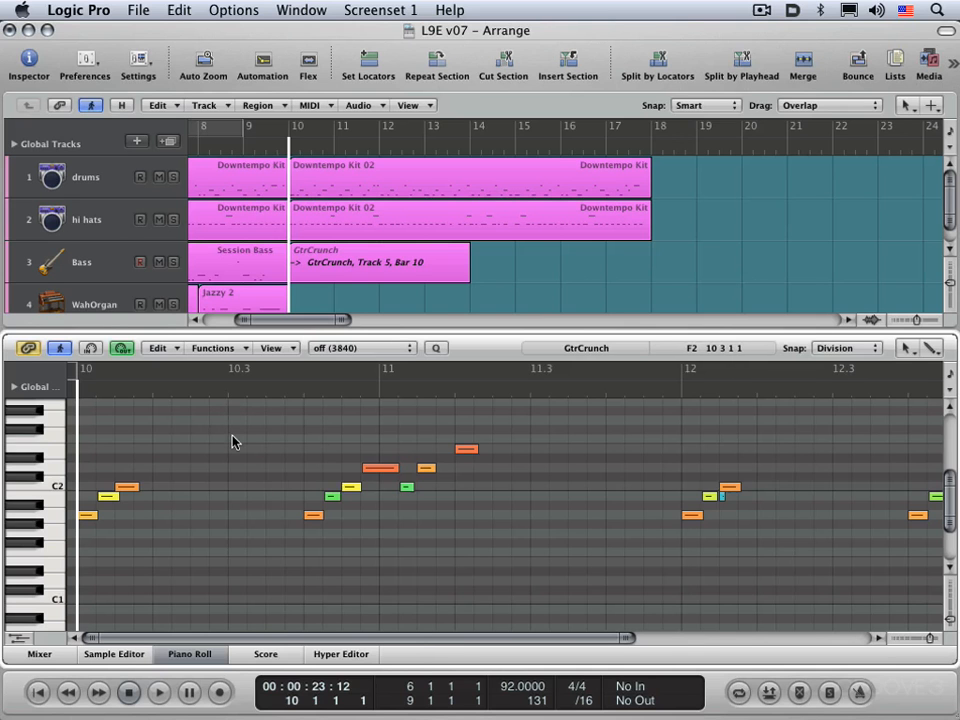
Mute the A1, C2 and long D2 notes between 10.4 and bar 11 with the Mute tool and play the passage.
key(Escape)
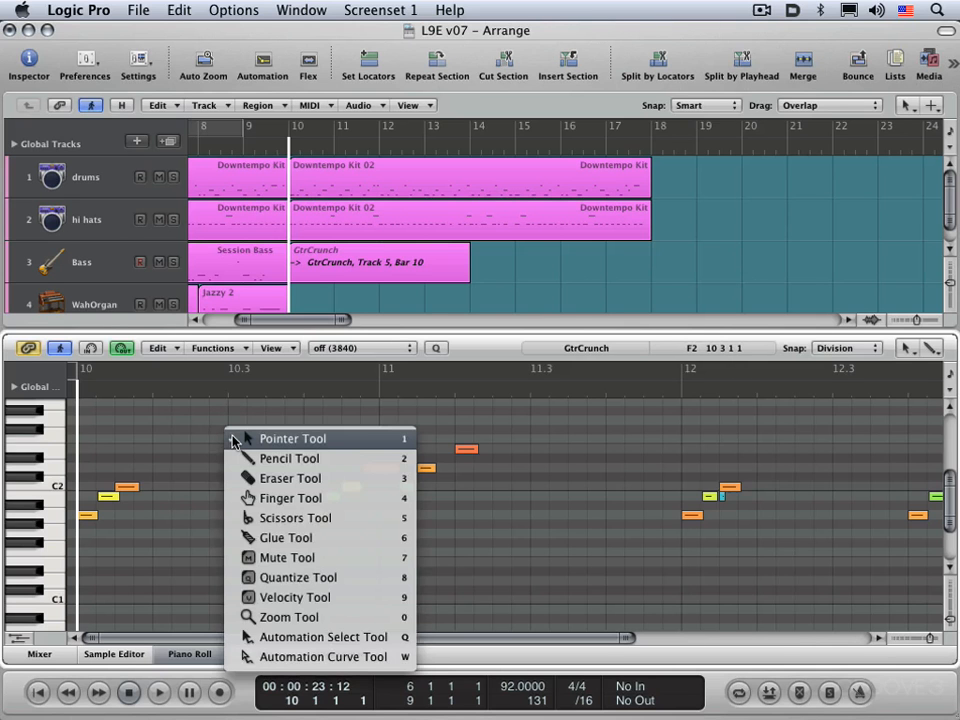
click(258, 557)
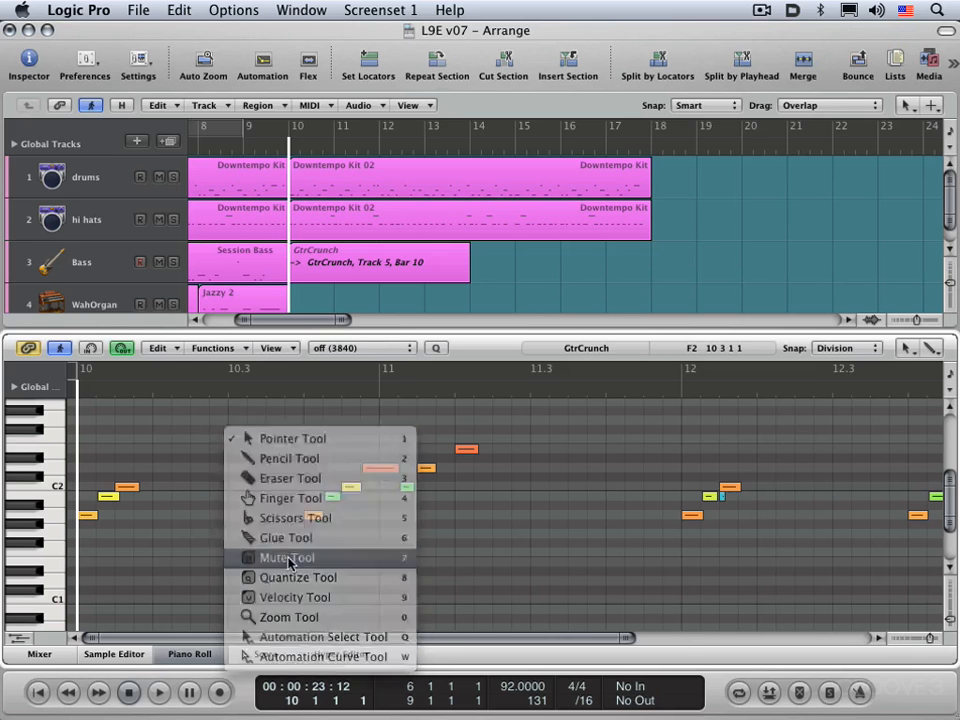
click(313, 516)
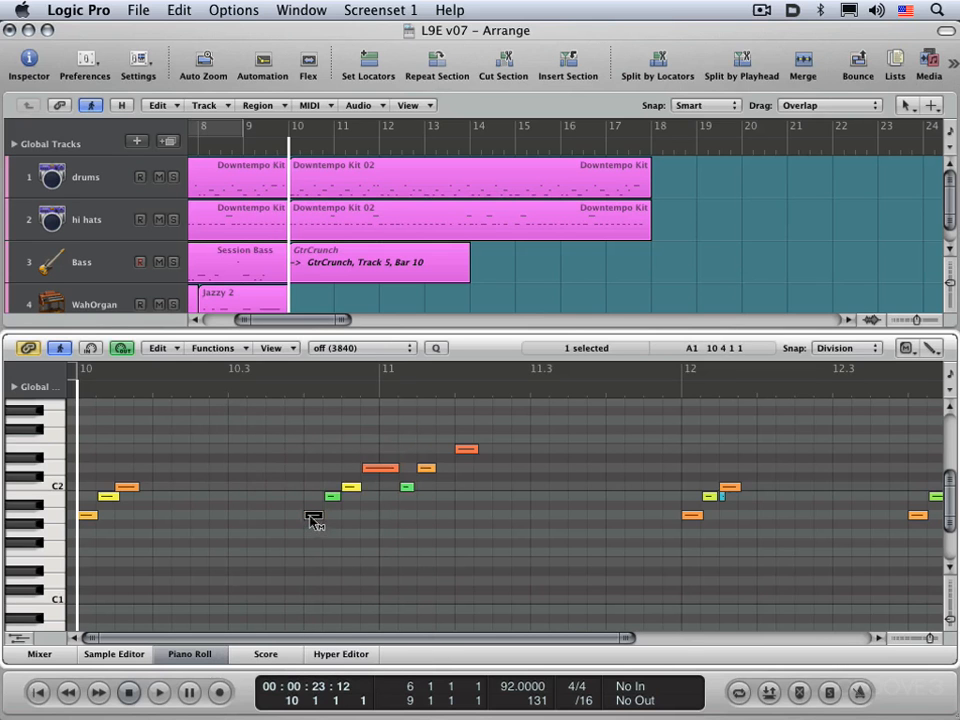
click(353, 488)
click(381, 467)
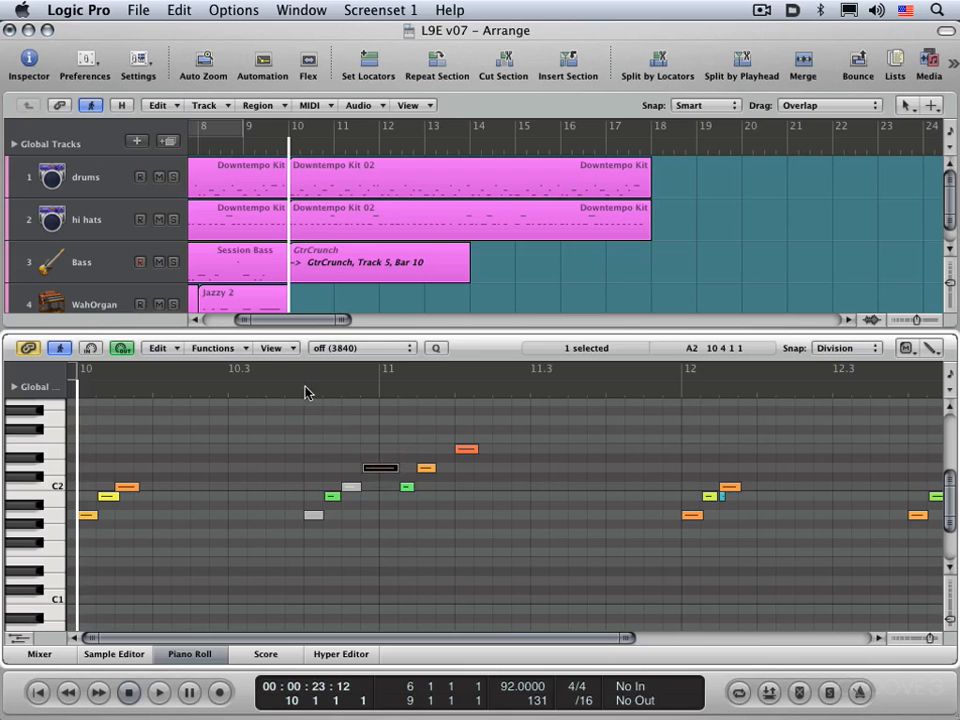
key(space)
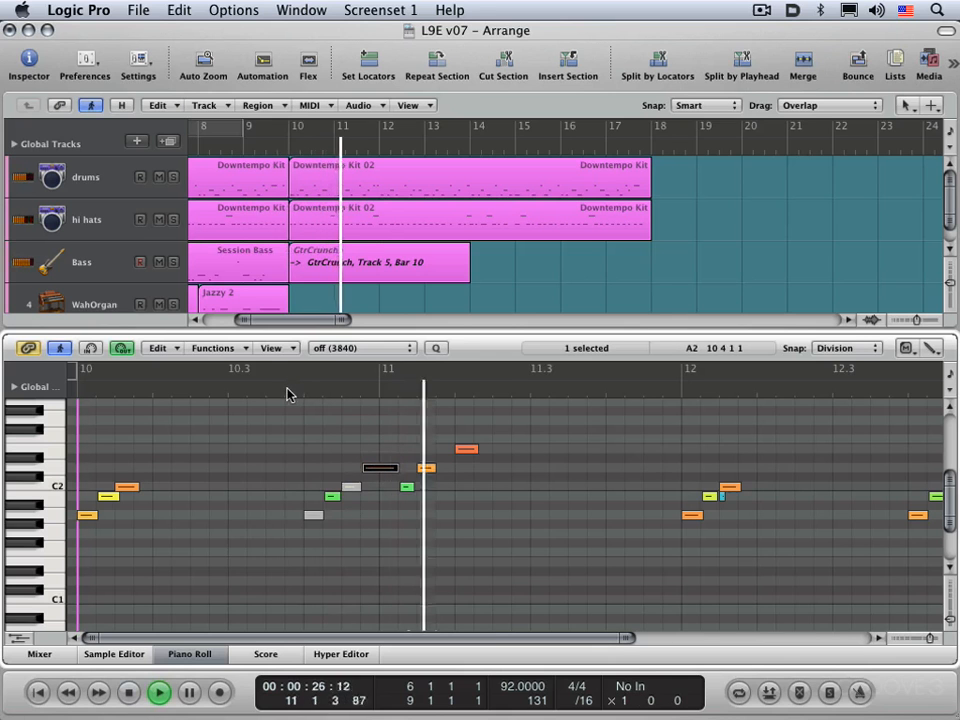
key(space)
Unmute the A1, C2 and long D2 notes leading into bar 11.
click(313, 515)
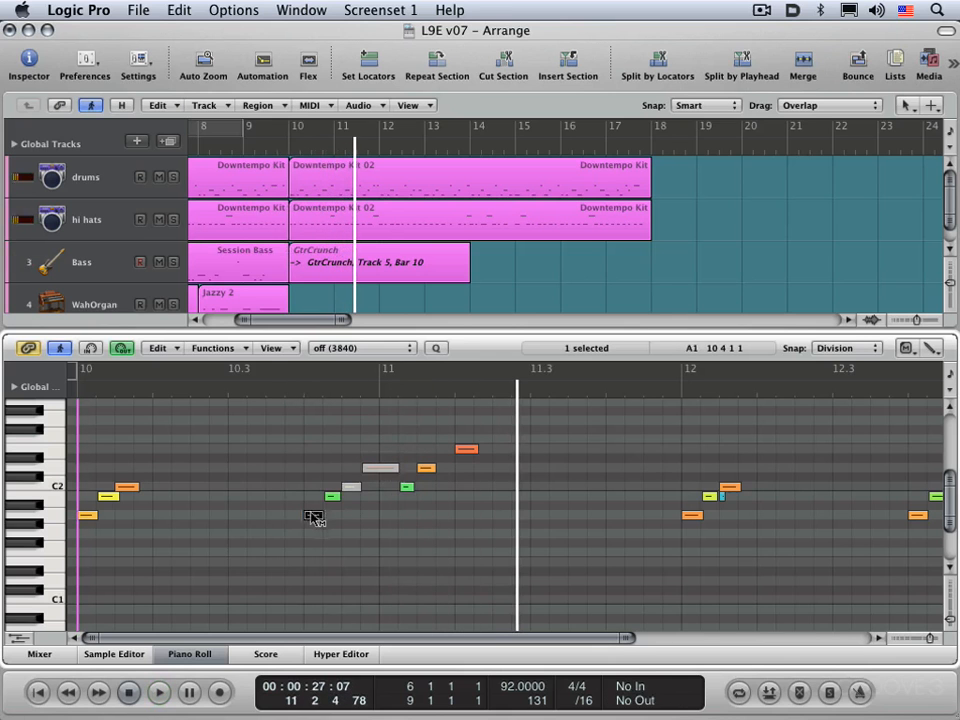
click(353, 489)
click(381, 468)
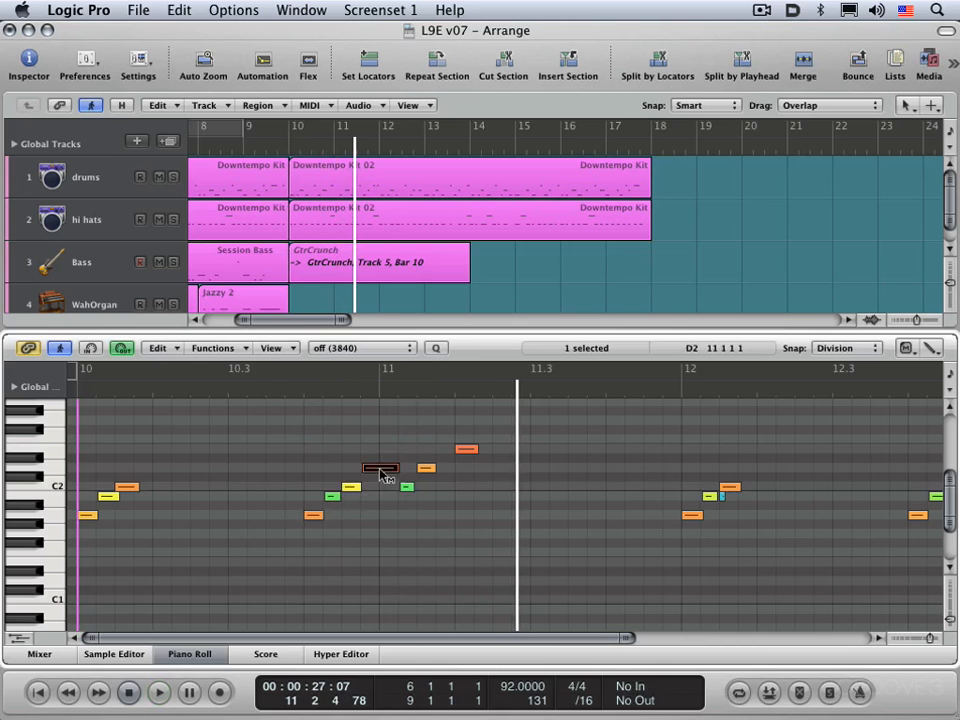
Select the four notes leading into bar 11, mute them together, play the passage and restore them.
click(278, 444)
drag(278, 444, 368, 526)
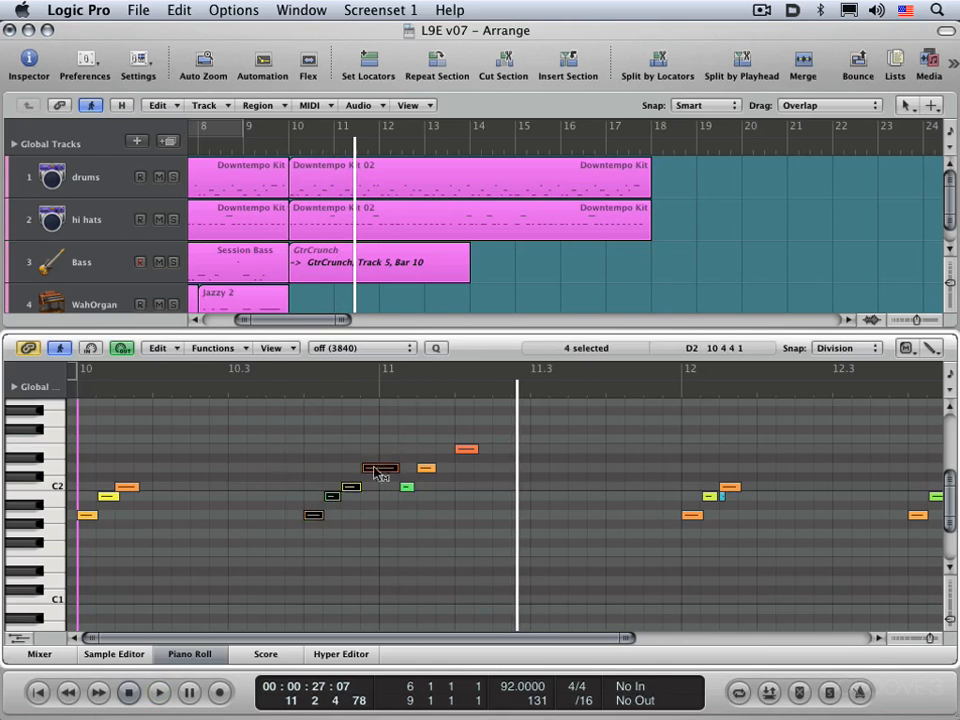
click(276, 388)
key(space)
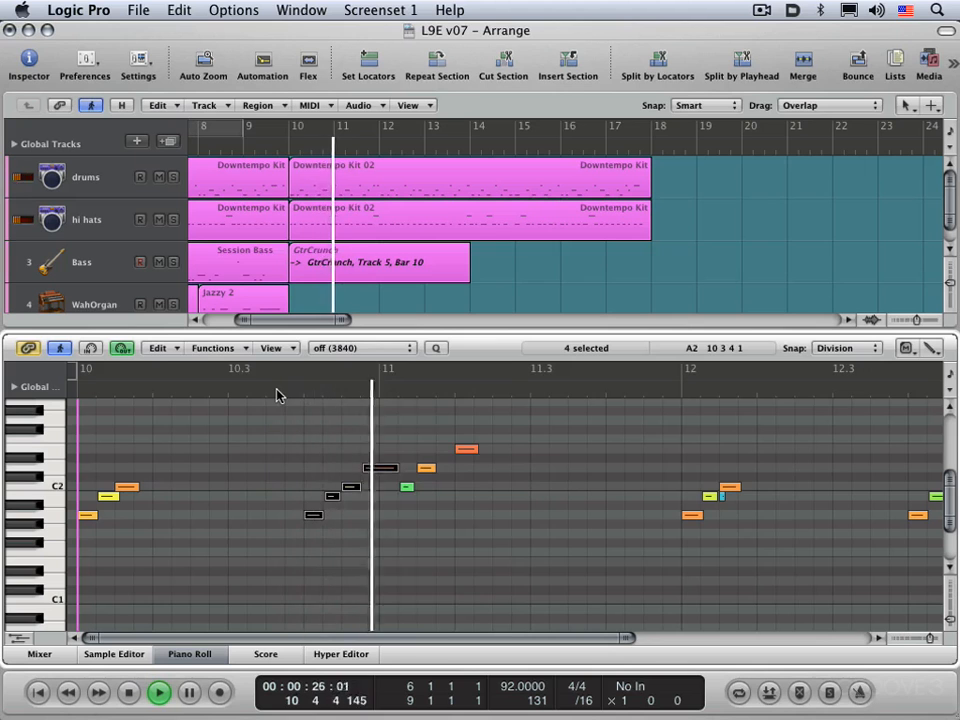
key(space)
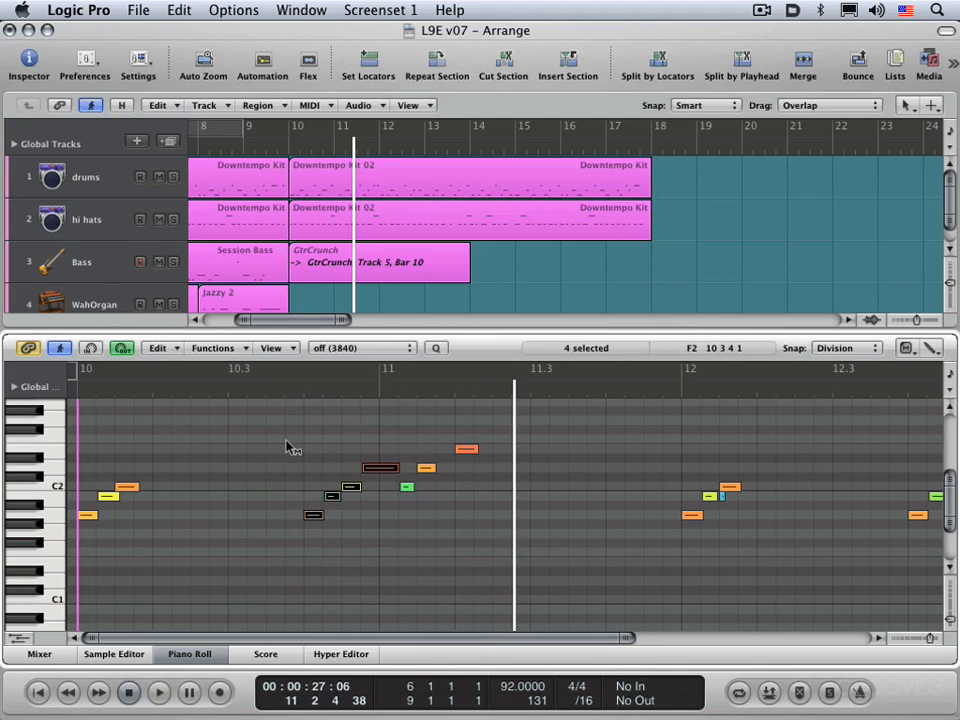
Return to the Pointer tool and select only the A1 note at 10.4.
key(Escape)
key(Escape)
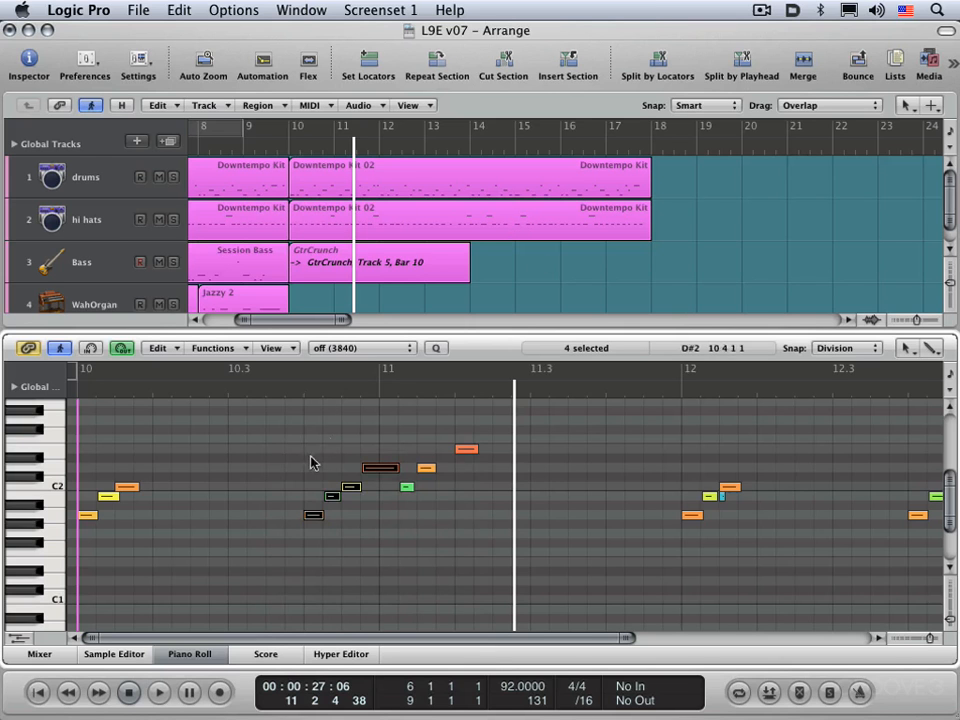
click(294, 508)
drag(296, 508, 317, 538)
click(296, 548)
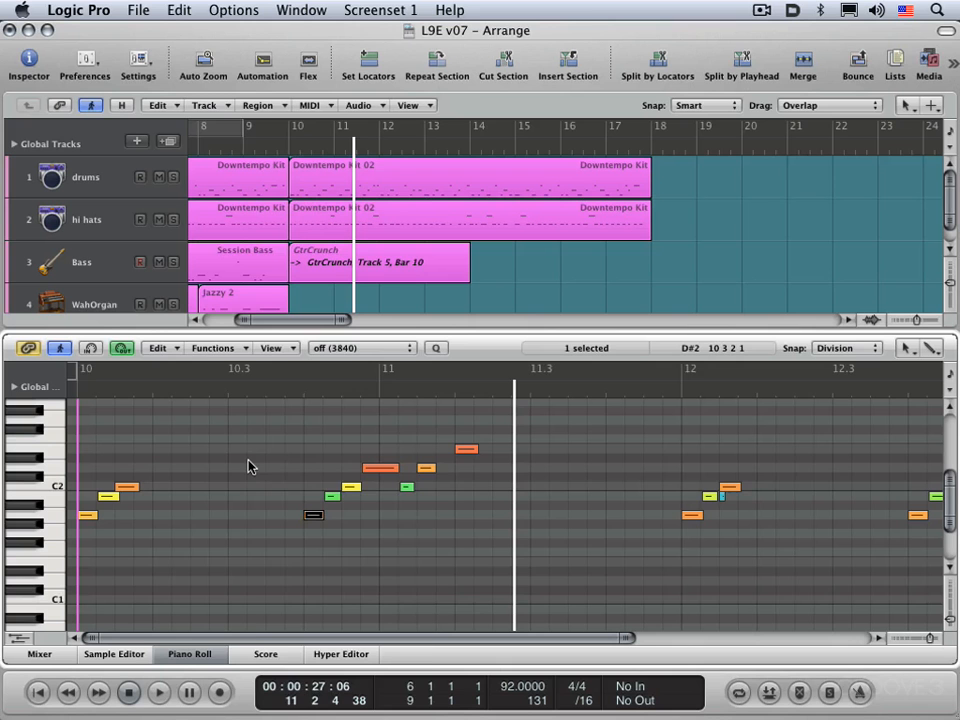
Try splitting the long D2 note near bar 11 with the Scissors tool and undo the split.
key(Escape)
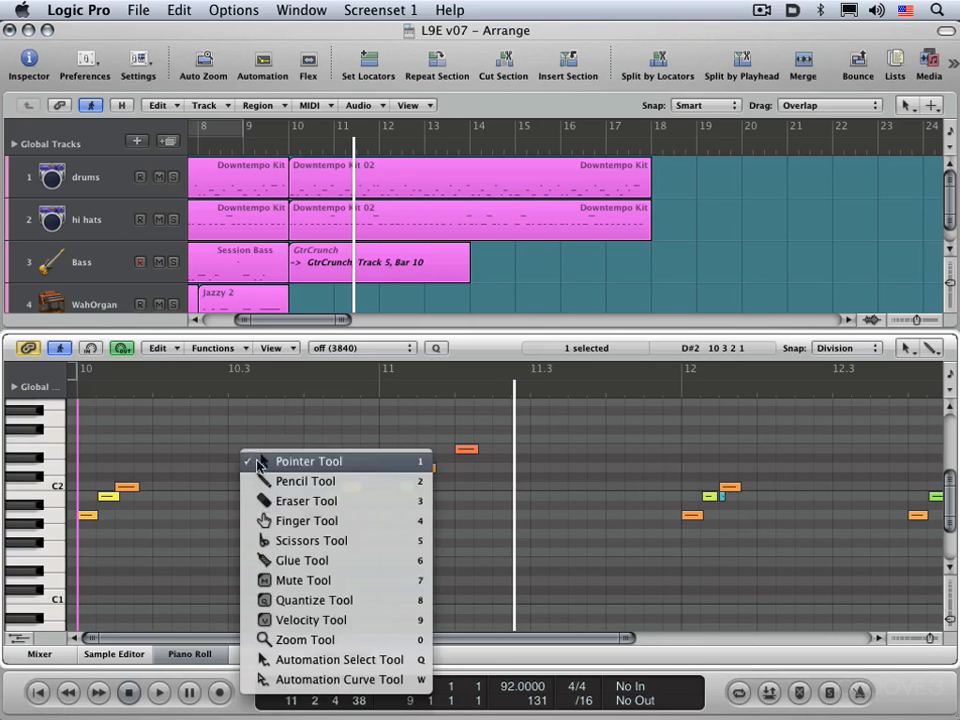
click(296, 541)
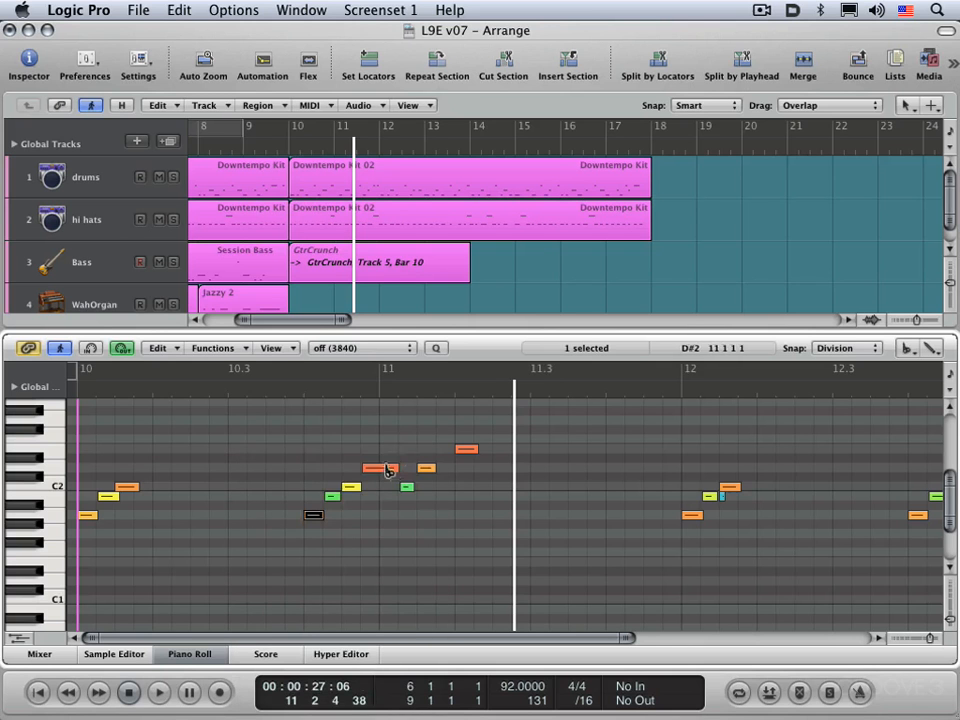
click(387, 470)
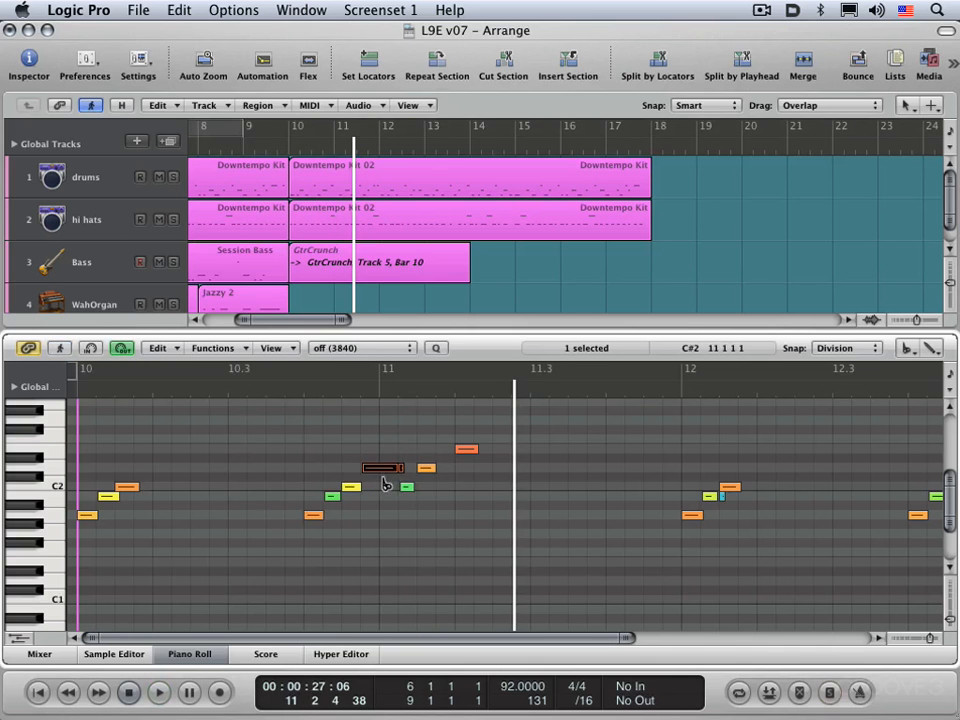
key(super+z)
Lengthen the C2 note near the start of bar 10 until it ends slightly past 10.3.
key(Escape)
key(Escape)
drag(131, 486, 242, 486)
key(Escape)
click(198, 471)
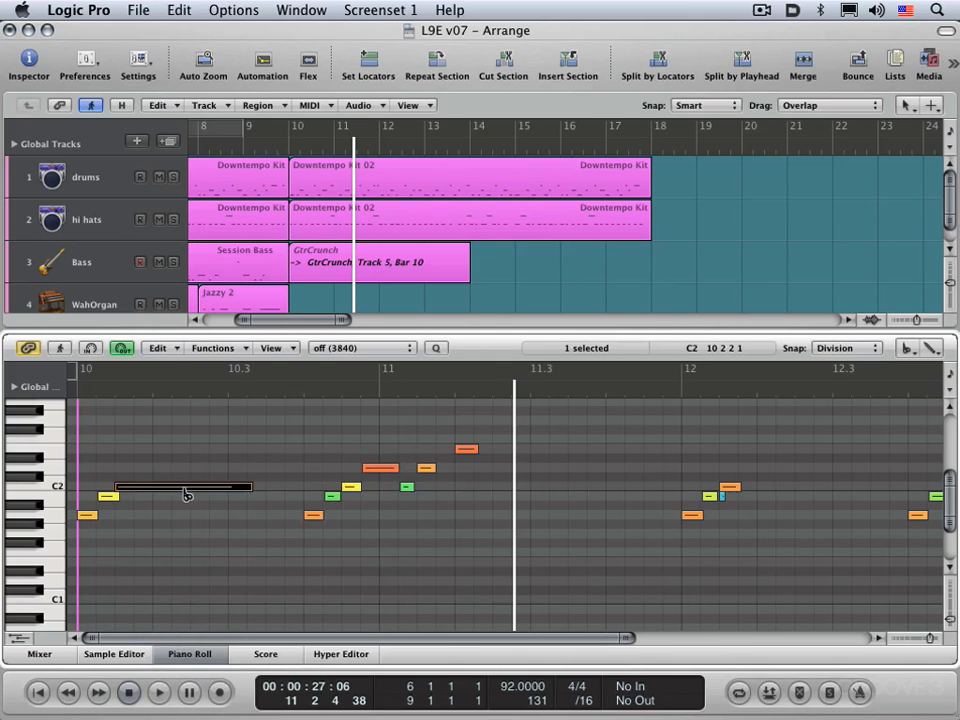
Try splitting the lengthened C2 note with the Scissors tool, and undo both the split and the lengthening.
key(Escape)
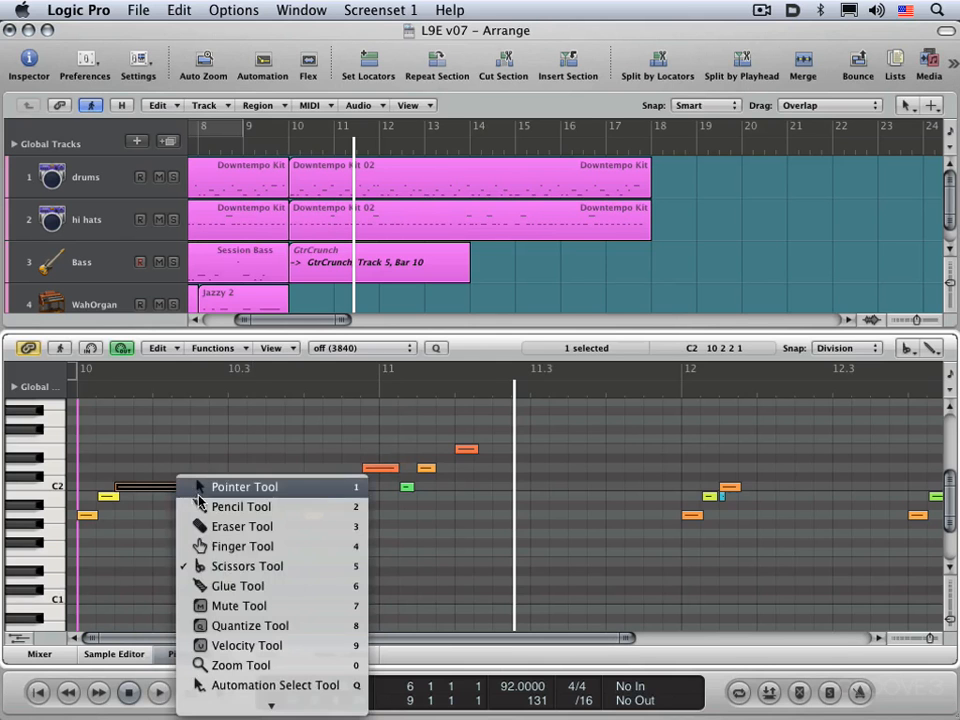
click(319, 572)
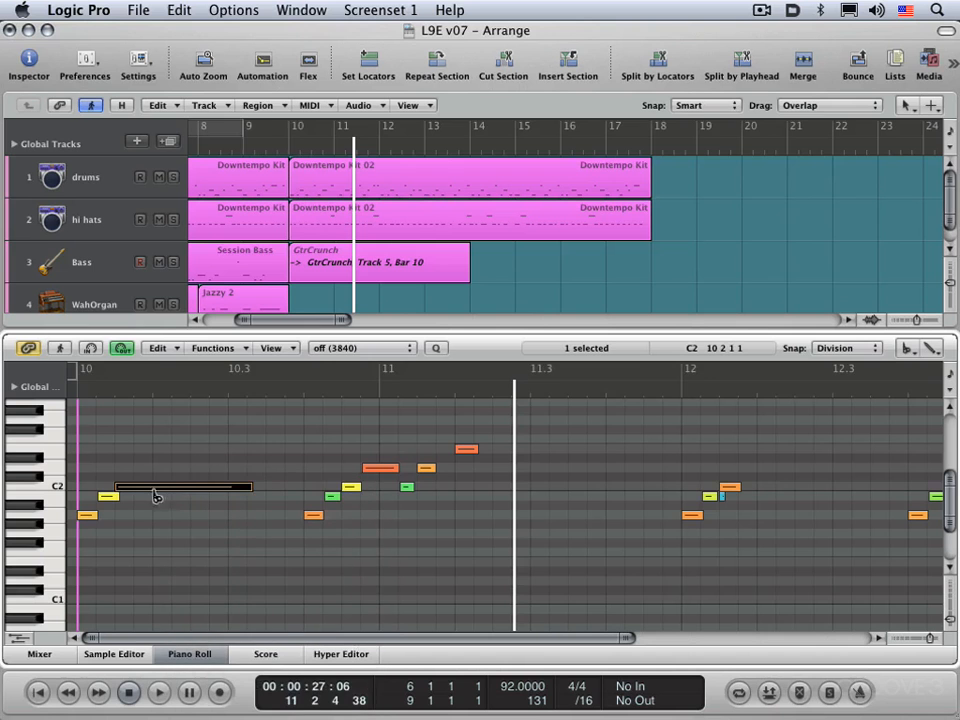
drag(160, 492, 231, 508)
key(super+z)
key(super+z)
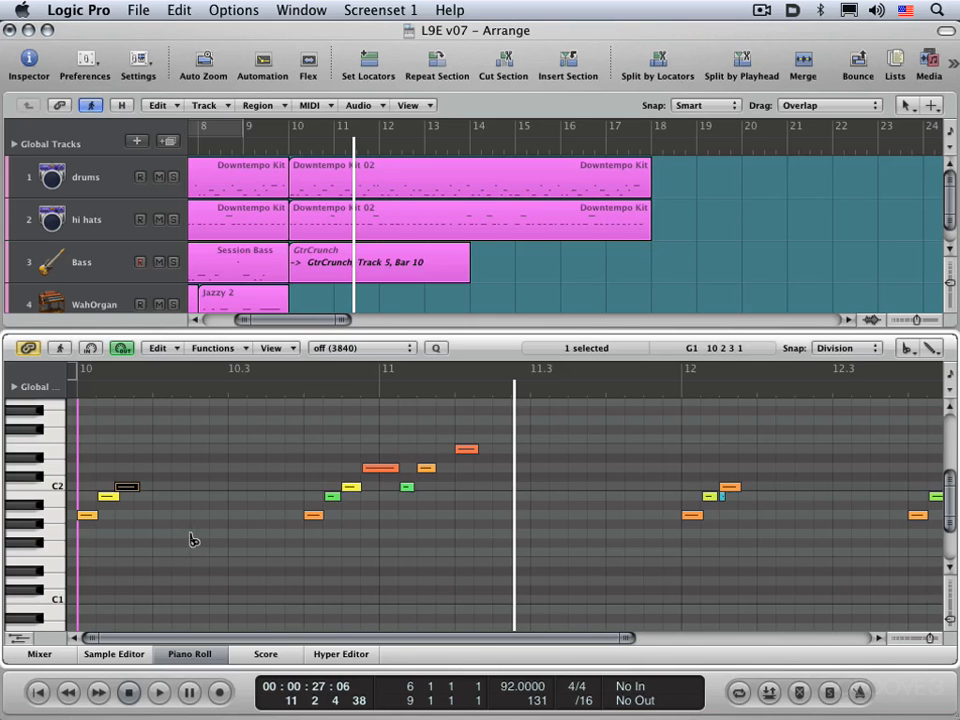
Return to the Pointer tool, close the Piano Roll and show the GtrCrunch region's parameters in the Inspector.
key(Escape)
click(212, 529)
scroll(360, 275, down, 3)
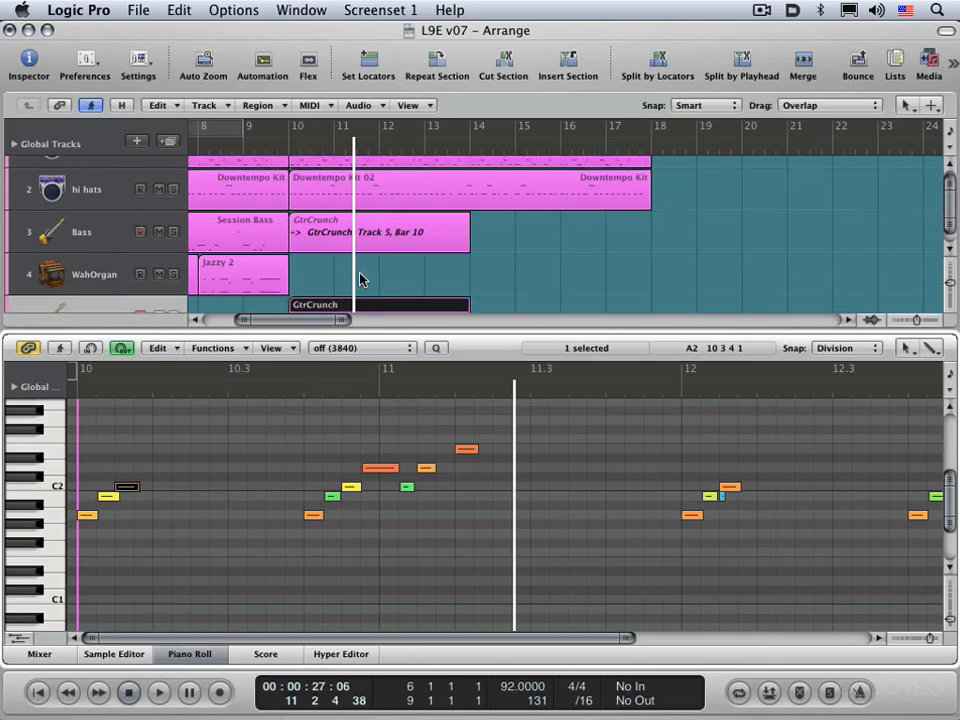
scroll(358, 280, down, 1)
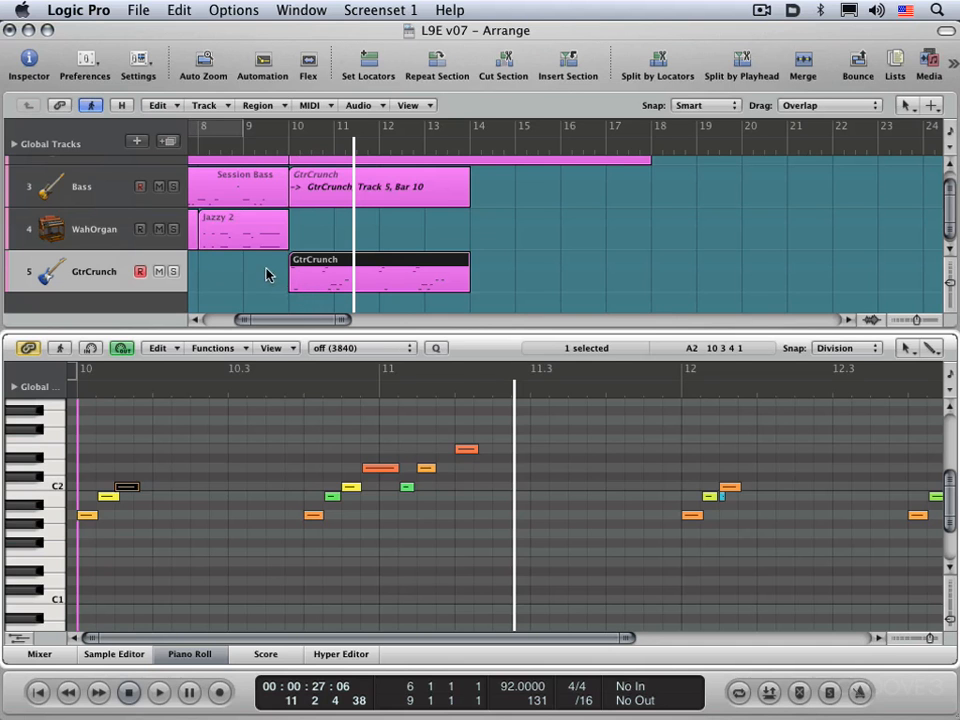
key(p)
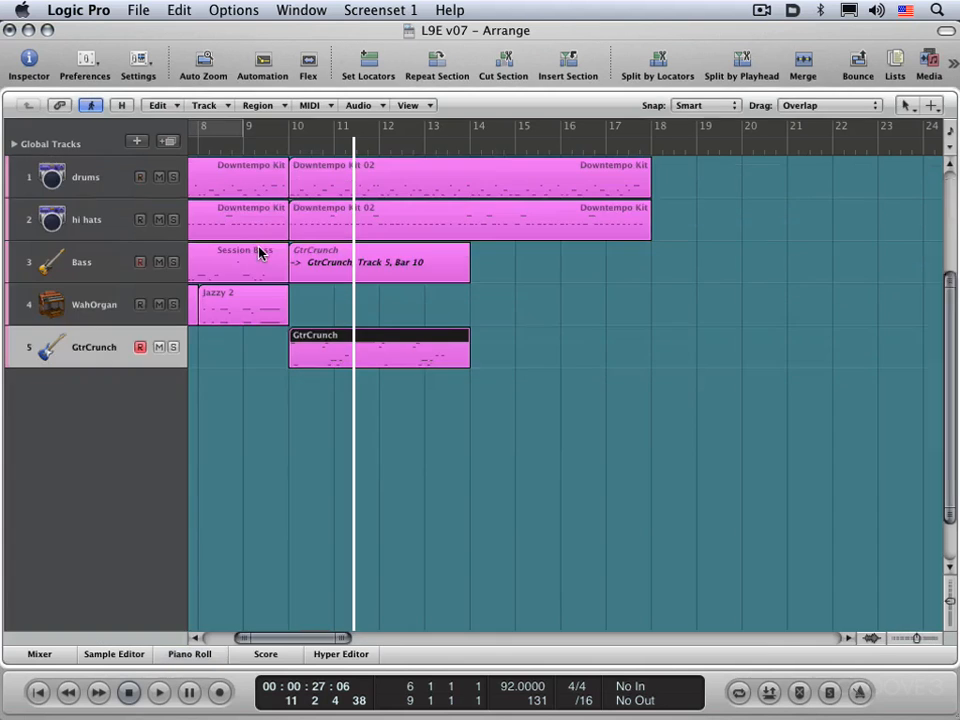
key(i)
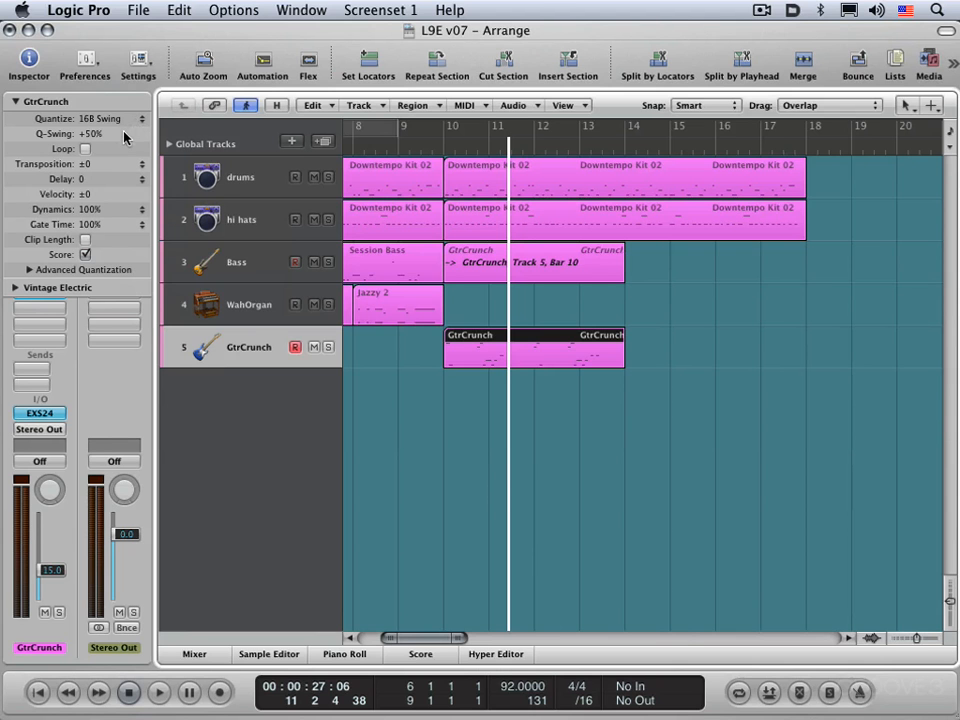
Reopen the Piano Roll and set the GtrCrunch region's quantize to off (3840).
key(p)
scroll(358, 259, down, 2)
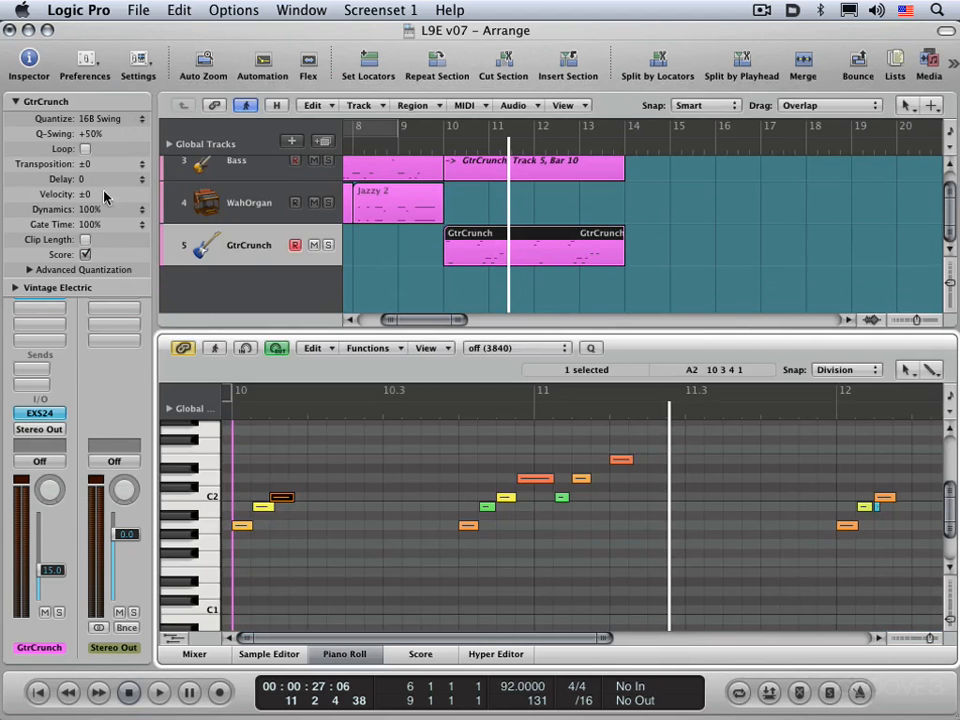
click(128, 121)
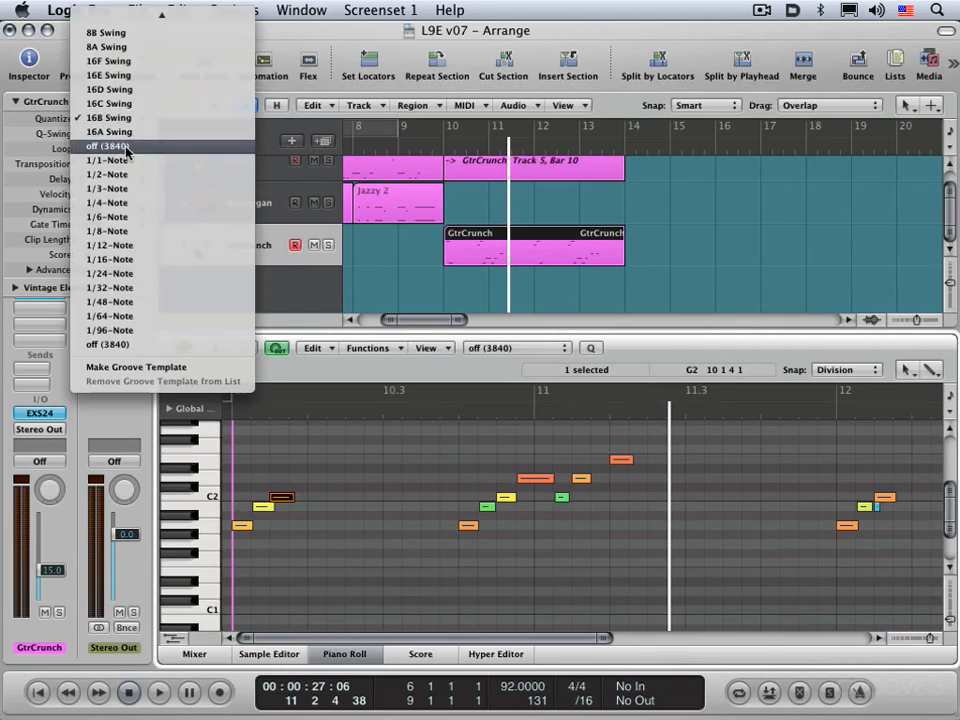
click(126, 149)
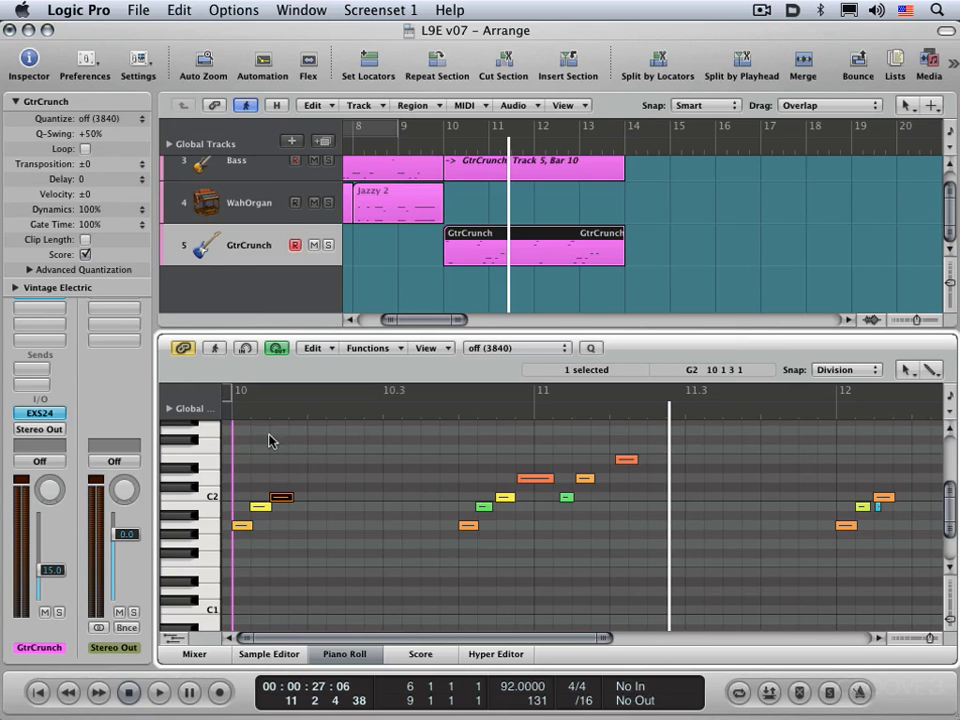
Play the GtrCrunch region from bar 10 to hear its unquantized timing.
key(space)
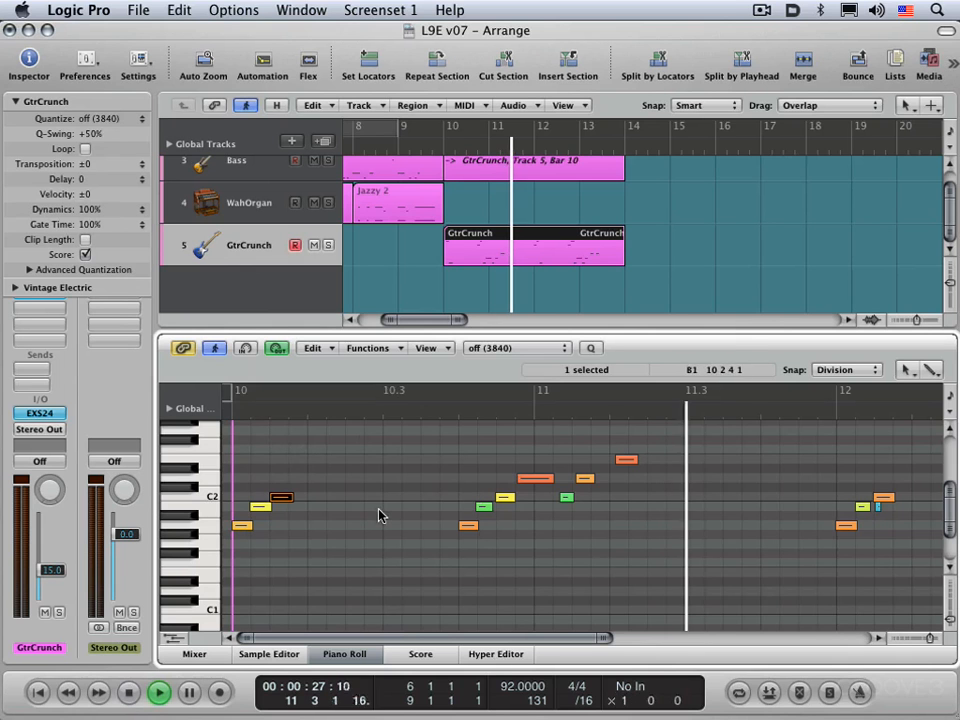
click(237, 418)
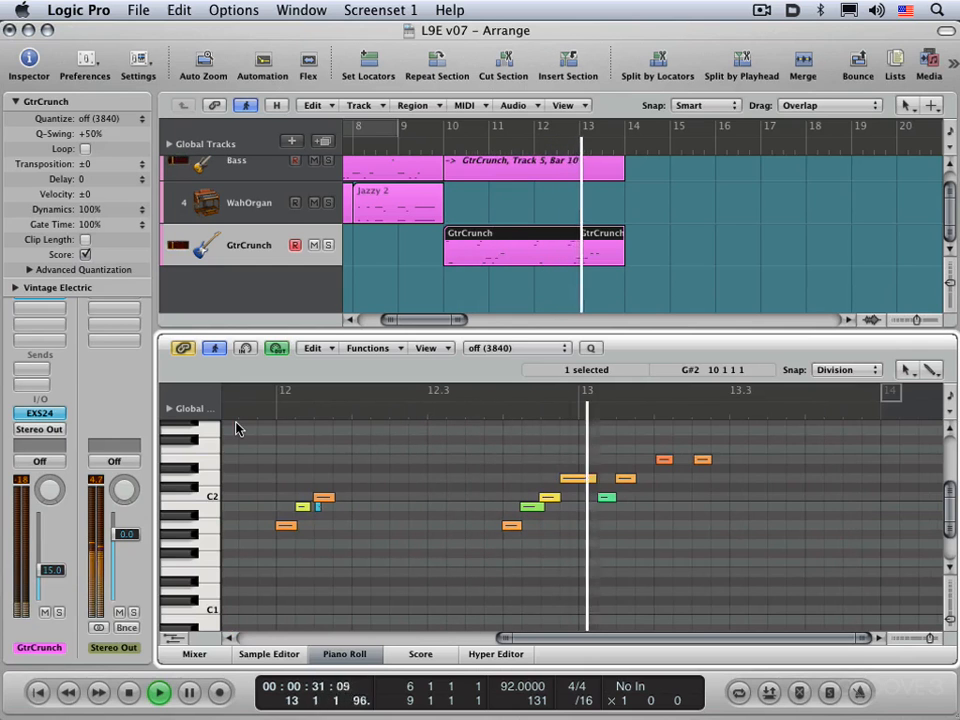
key(space)
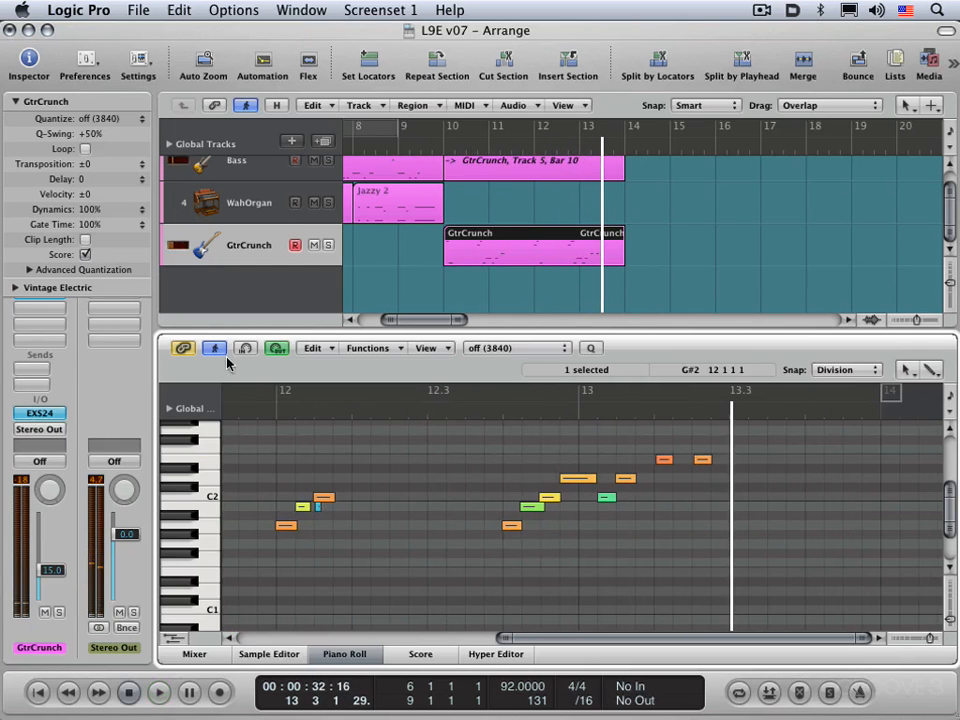
Select the A1, B1 and C2 notes starting at 10.4 and quantize only them to 16C Swing.
scroll(286, 432, up, 1)
scroll(291, 431, up, 3)
scroll(296, 437, down, 2)
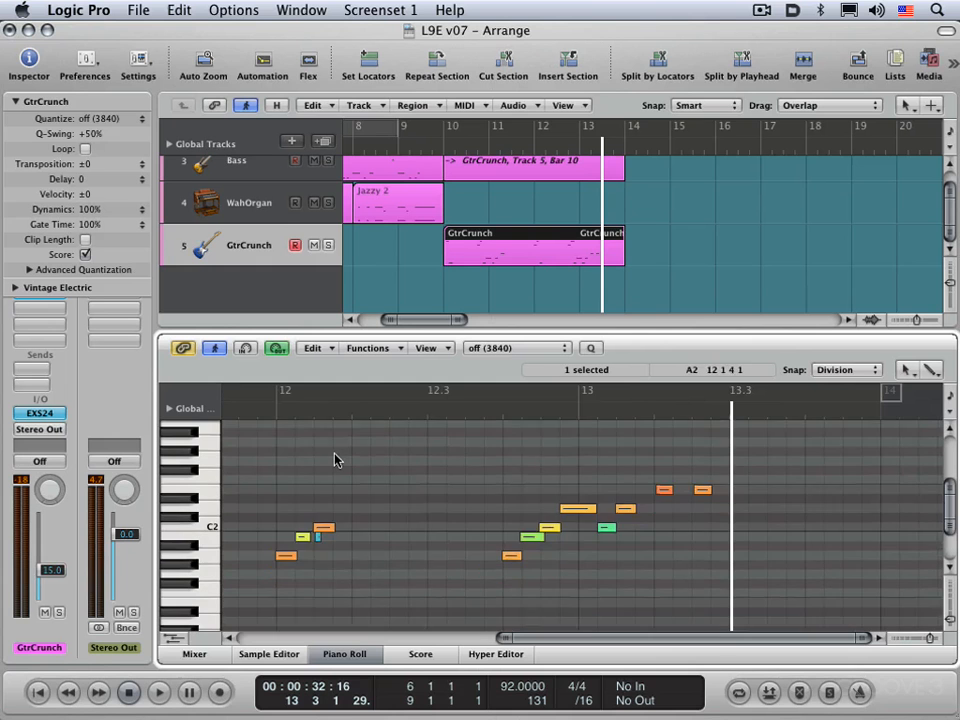
scroll(334, 456, left, 5)
scroll(336, 459, left, 10)
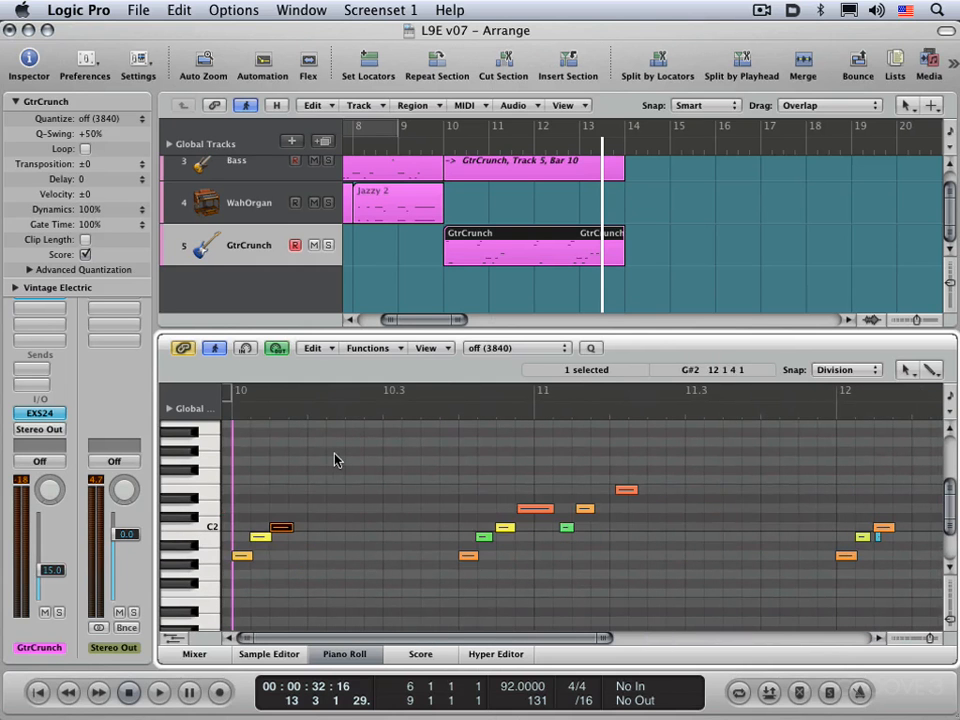
drag(440, 485, 509, 591)
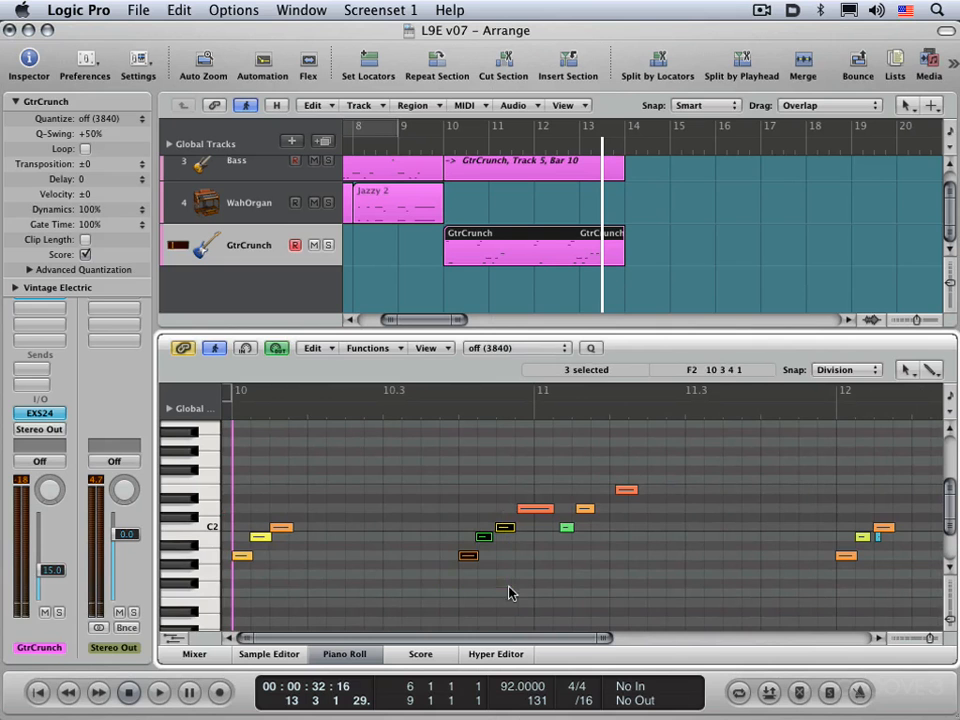
click(531, 355)
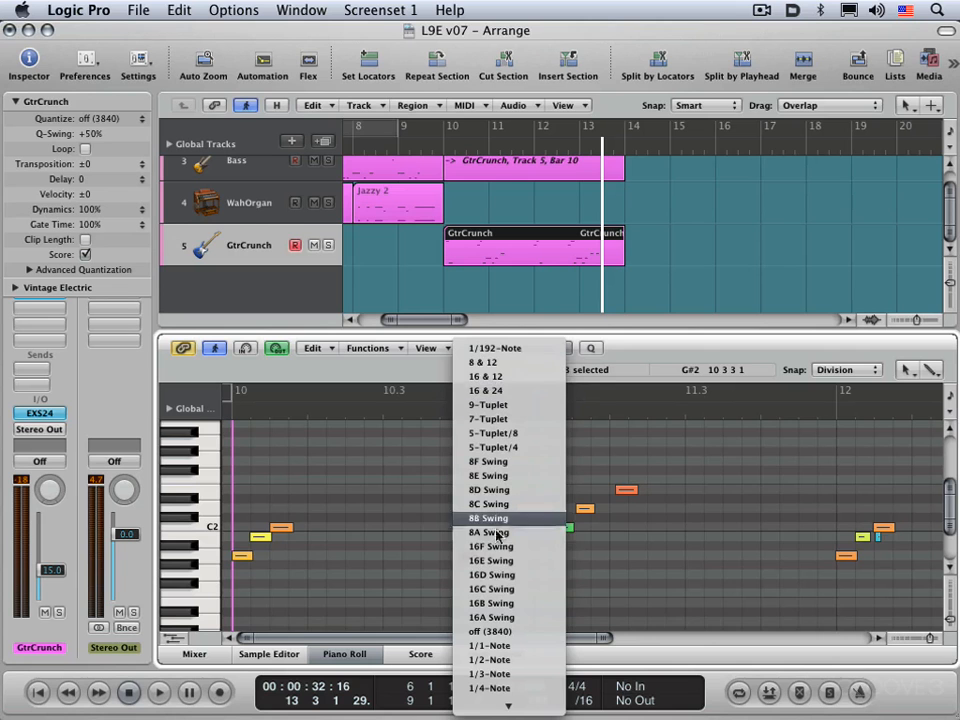
click(501, 590)
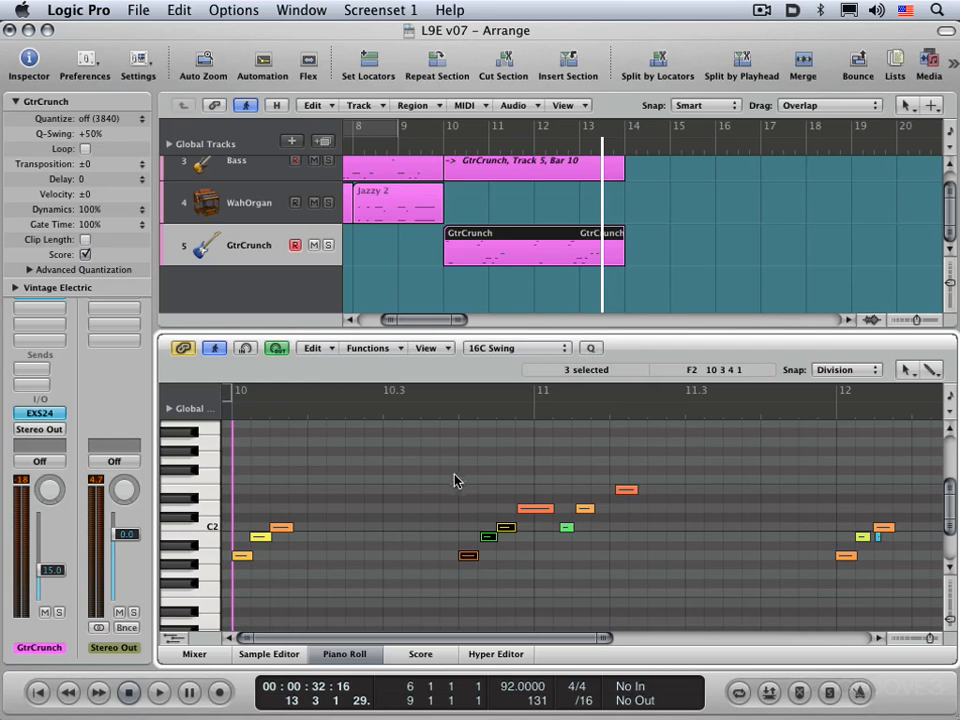
Select the seven notes from 10.4 to 11.2 and quantize them to 16C Swing.
drag(456, 476, 660, 557)
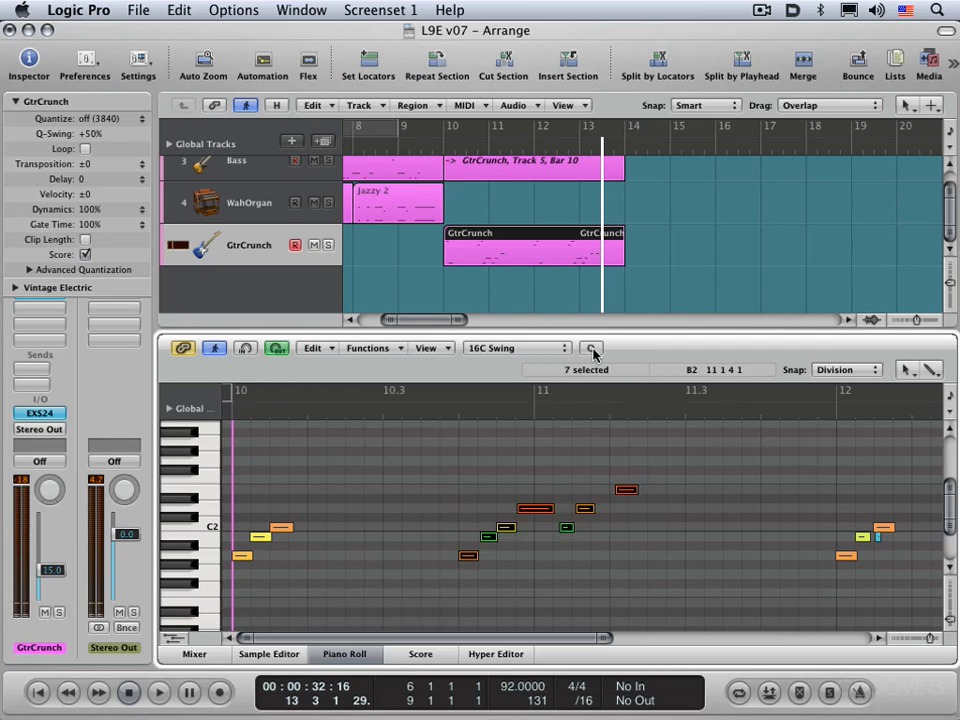
click(593, 353)
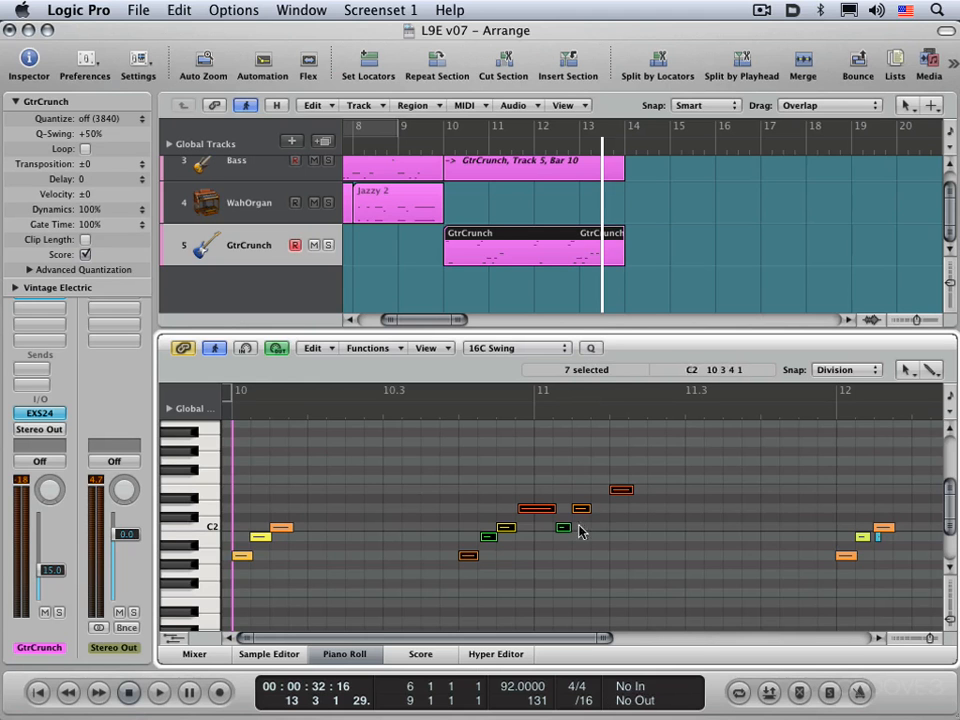
Delete the very short stray note just after bar 12, at position 12.1.3.
scroll(746, 546, right, 5)
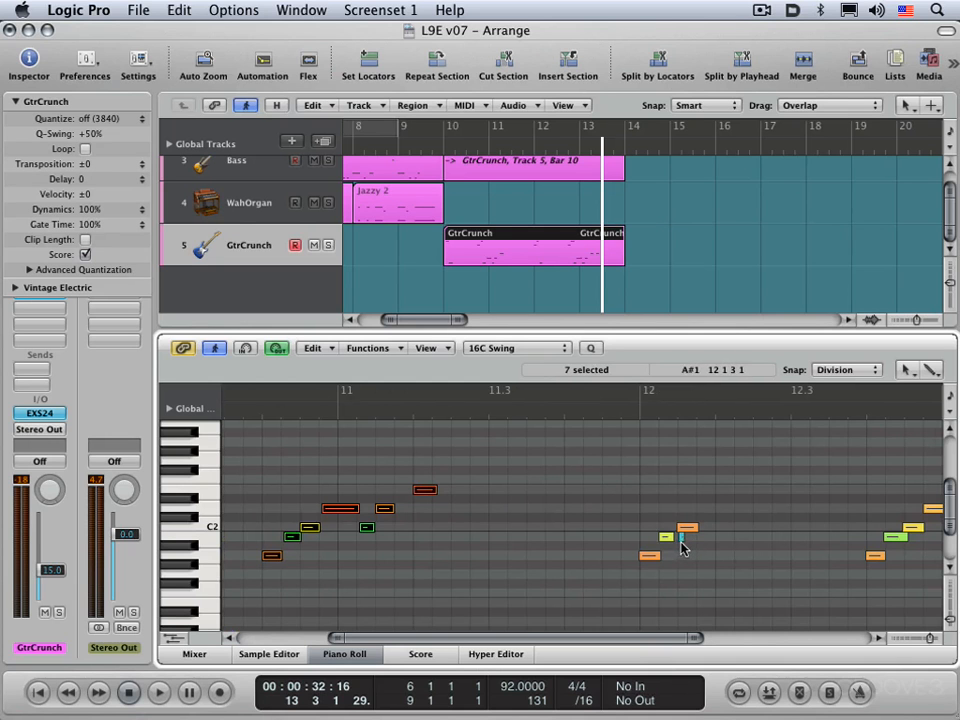
click(681, 541)
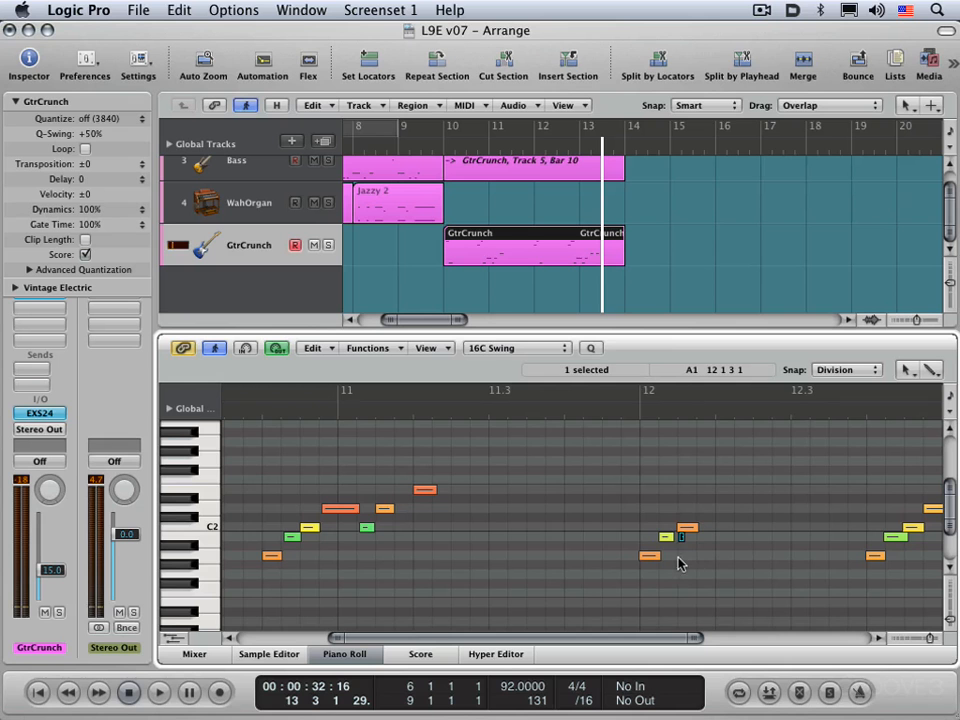
scroll(692, 499, right, 3)
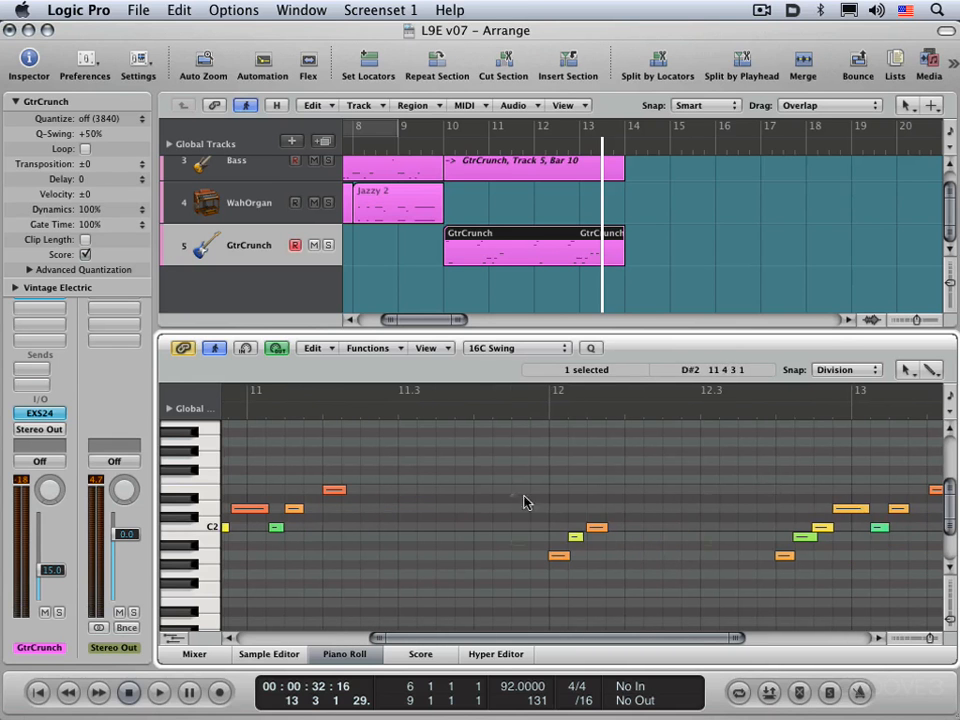
Select the eight notes from bar 12 to just past bar 13 and quantize them to 16C Swing with the Quantize Tool.
drag(520, 499, 881, 581)
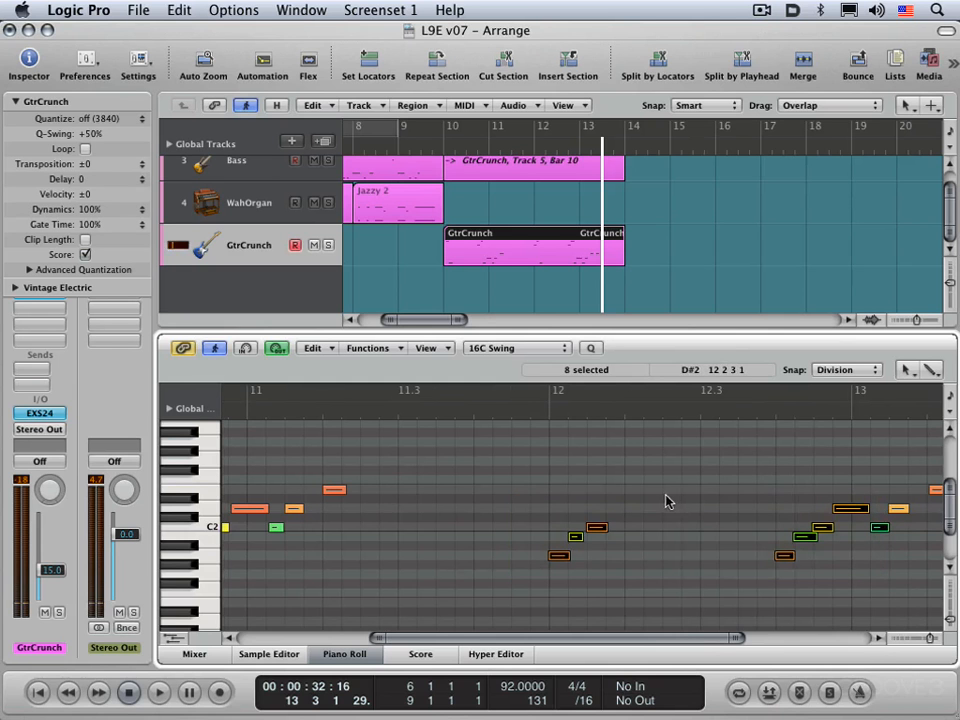
key(Escape)
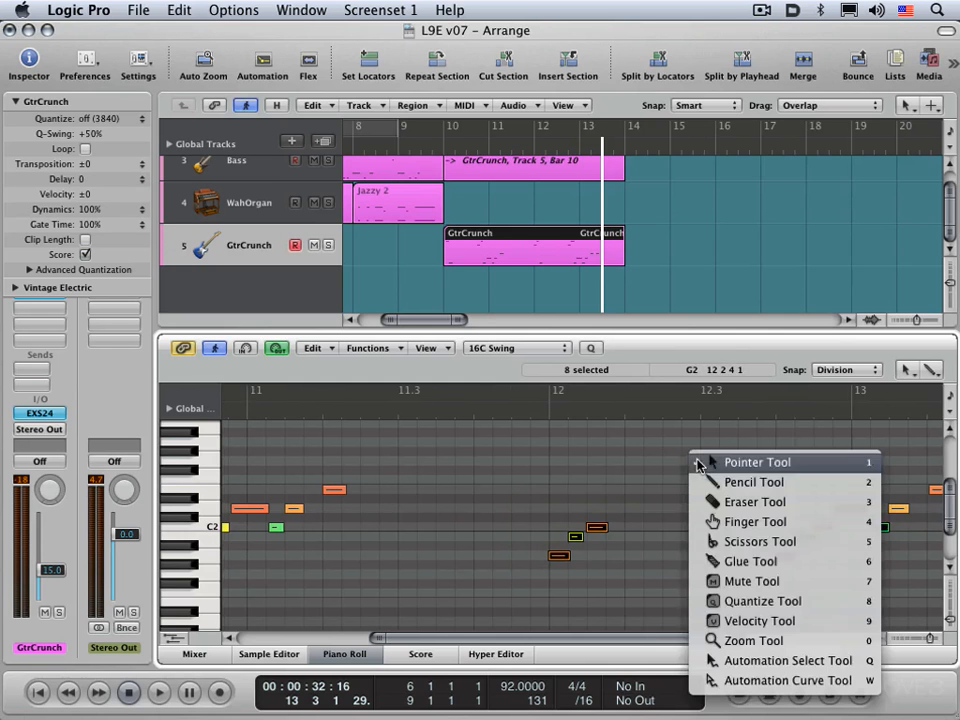
click(754, 601)
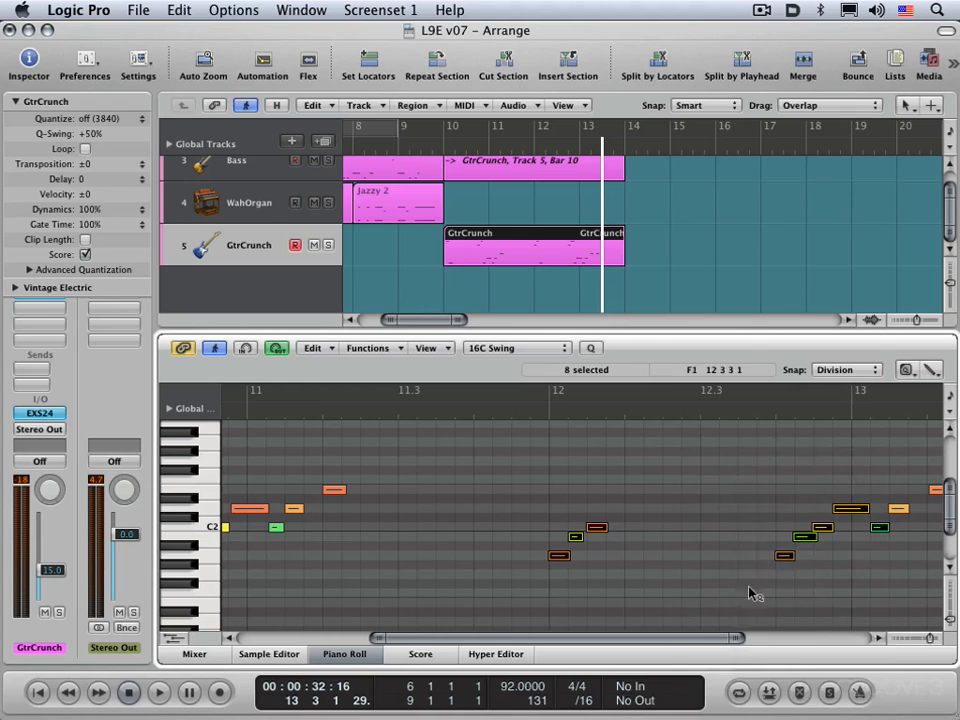
click(786, 560)
key(q)
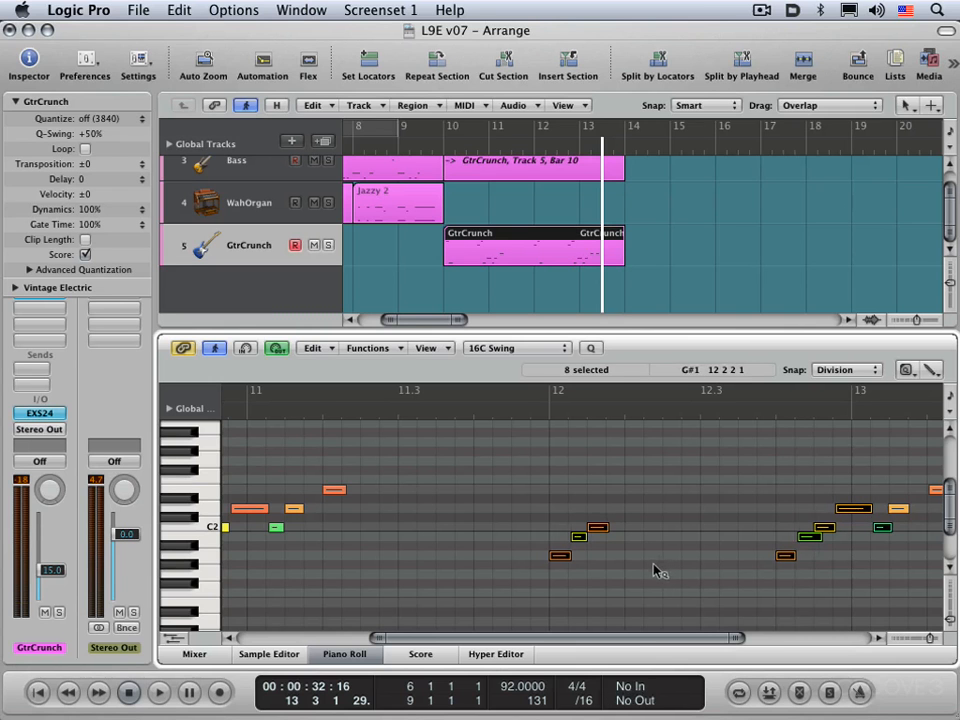
Quantize the eight selected notes to 1/4-Note with the Quantize Tool and play them from just before bar 12.
right_click(786, 561)
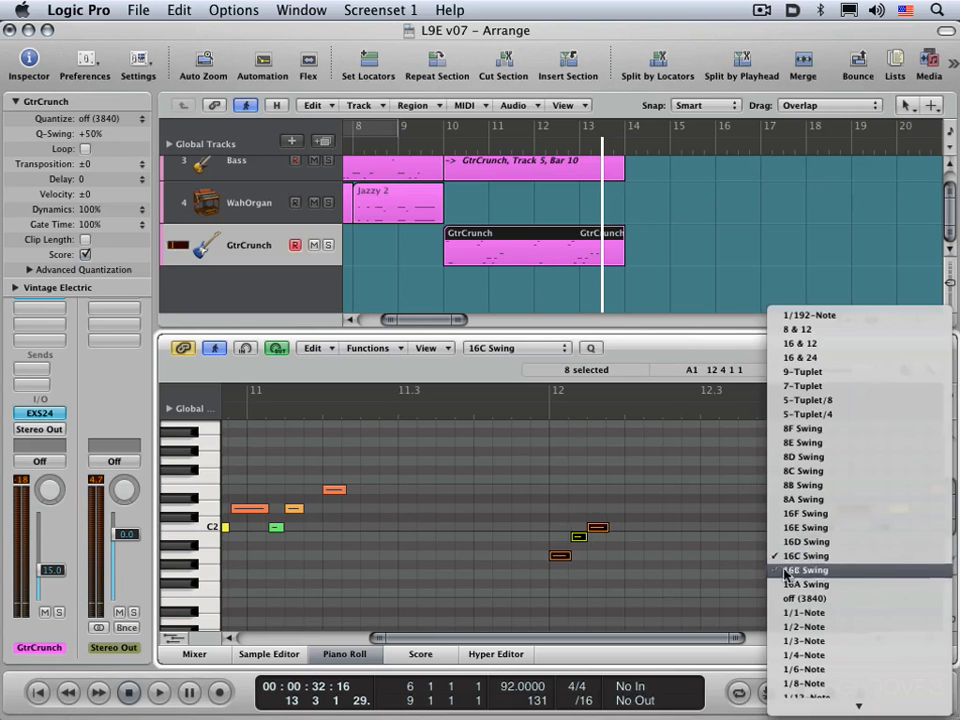
click(813, 656)
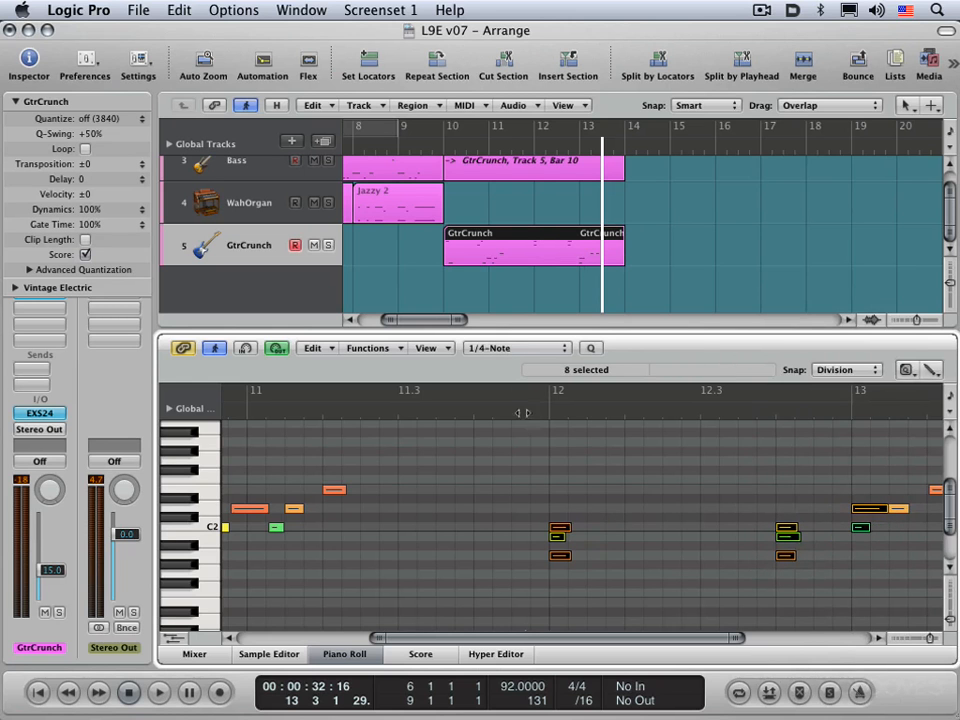
double_click(522, 412)
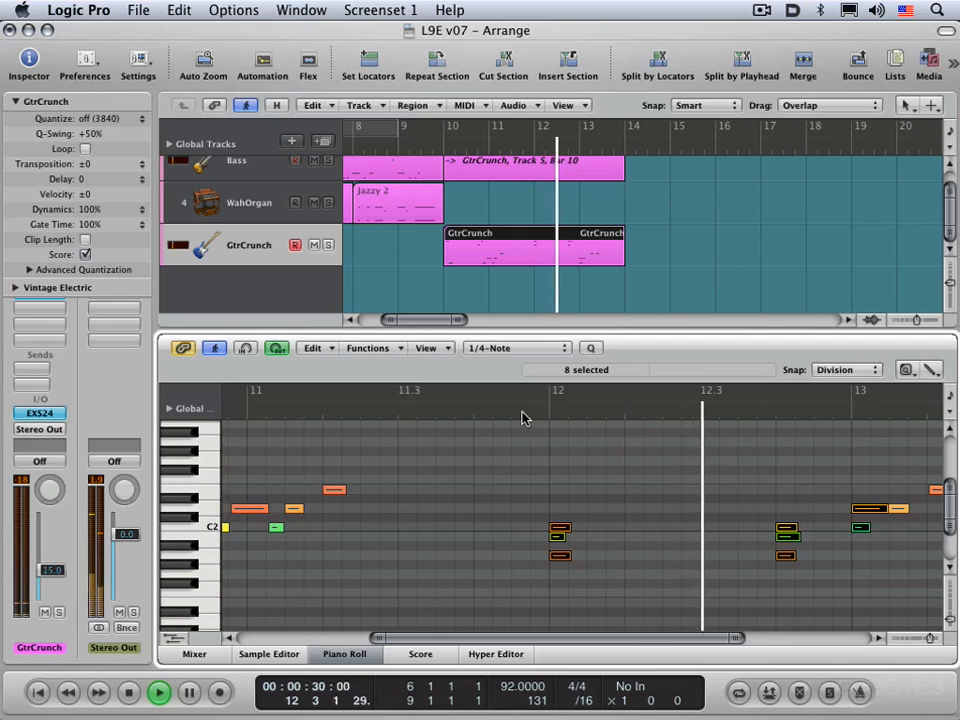
key(space)
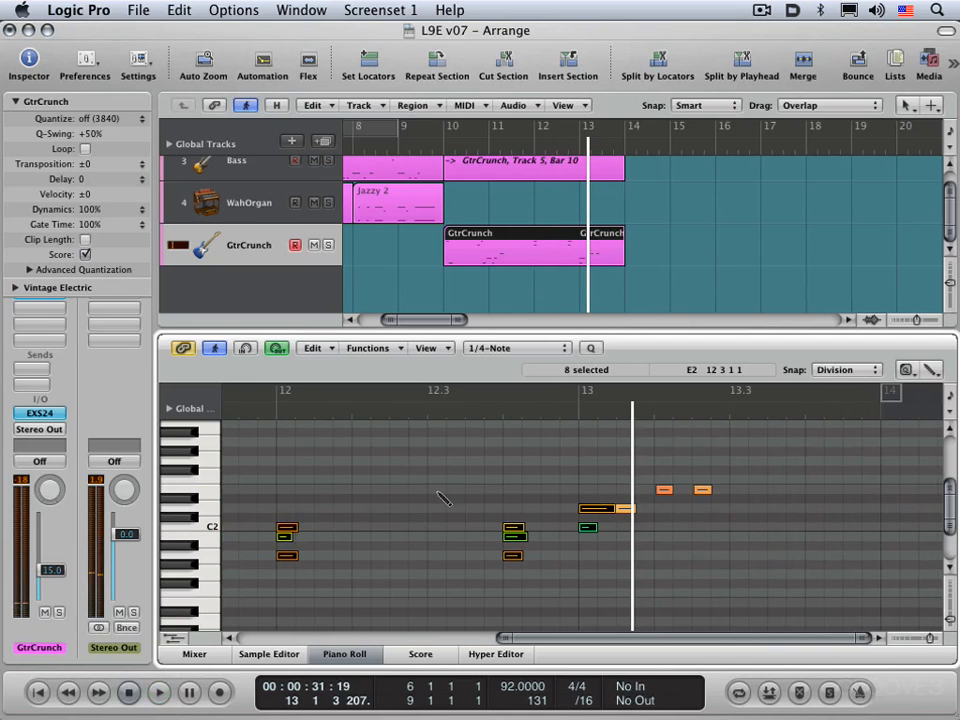
Undo the 1/4-Note quantize on the selected notes, reapply it once and undo it again.
key(super+z)
scroll(470, 487, left, 2)
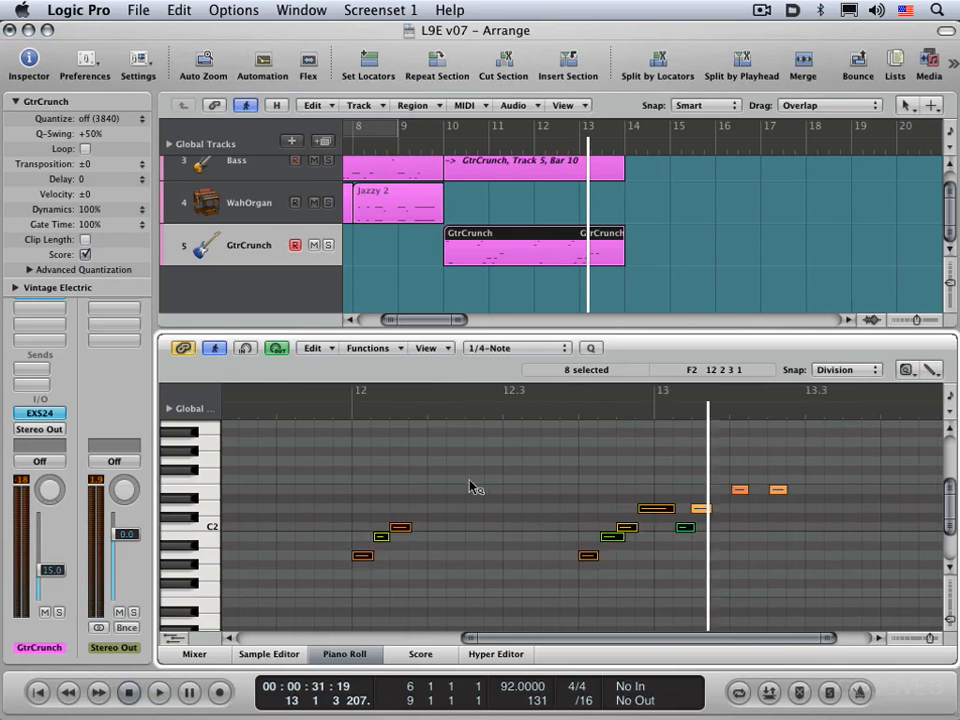
click(593, 348)
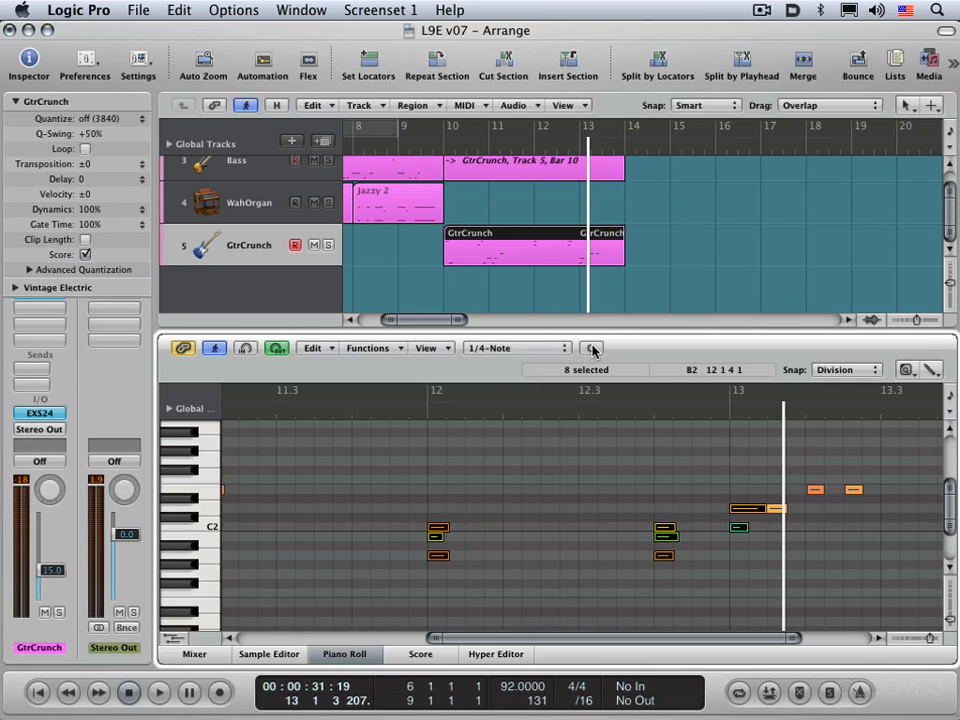
key(super+z)
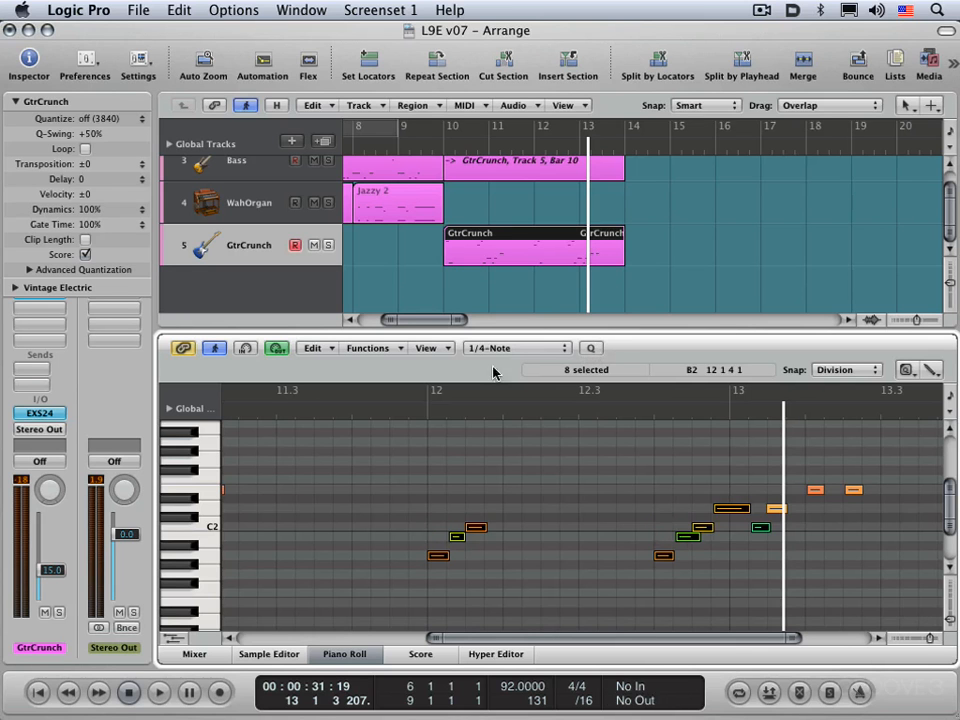
right_click(663, 555)
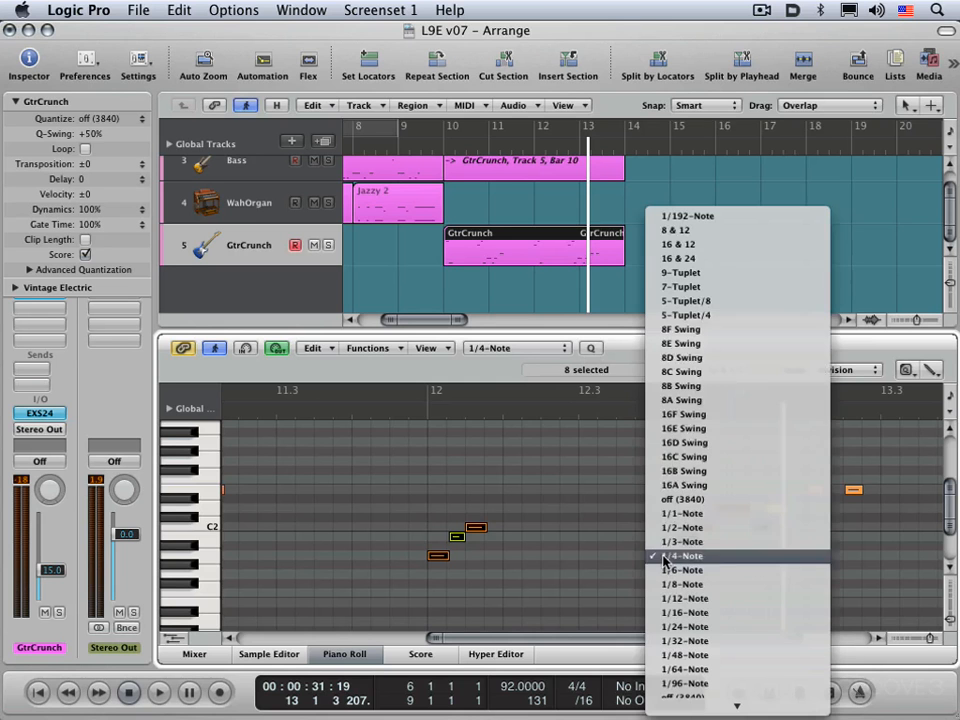
click(565, 513)
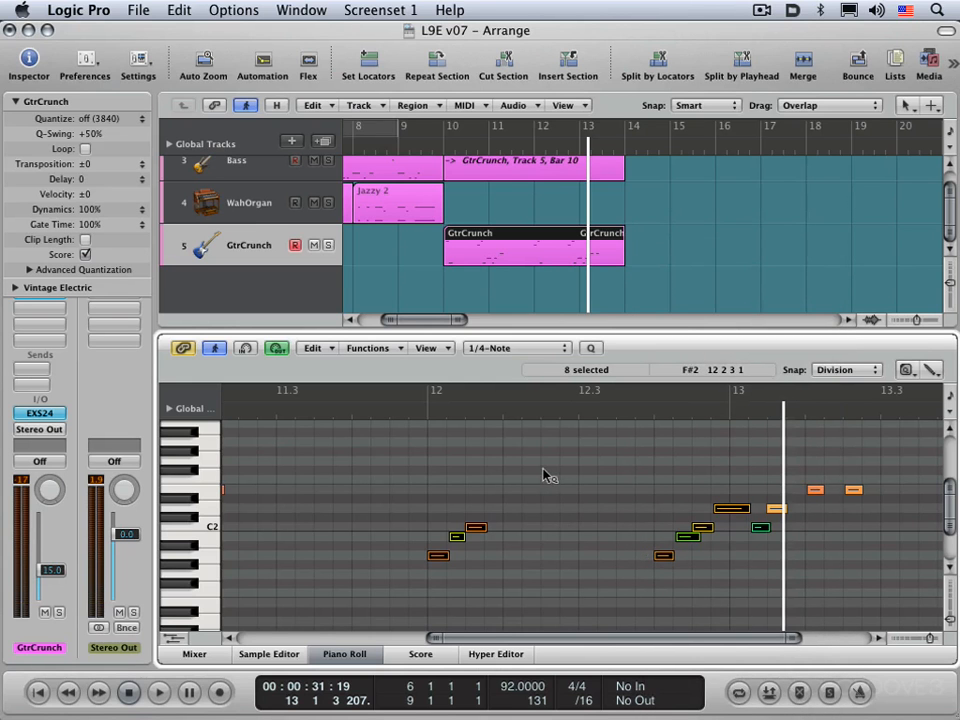
Return to the Pointer Tool and set the GtrCrunch region's quantize to 16B Swing.
key(Escape)
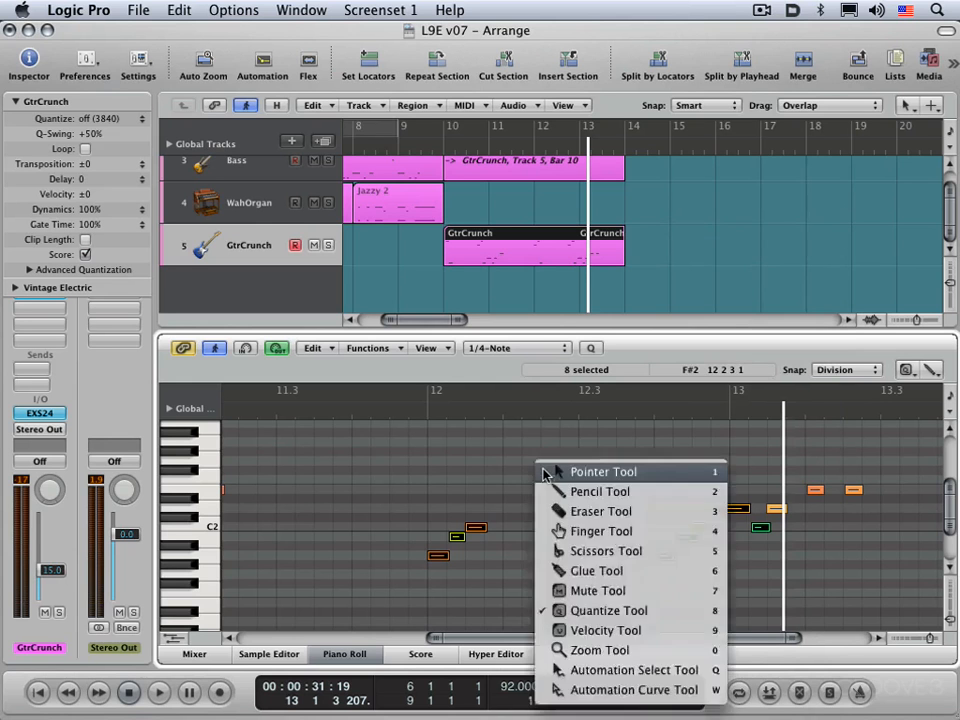
key(Escape)
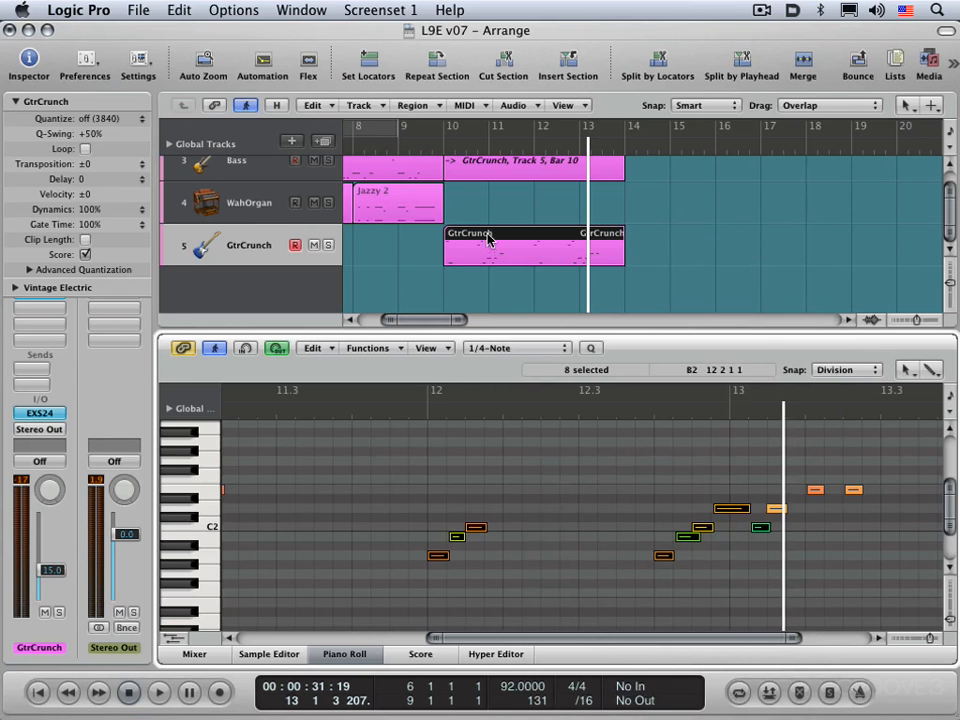
click(108, 118)
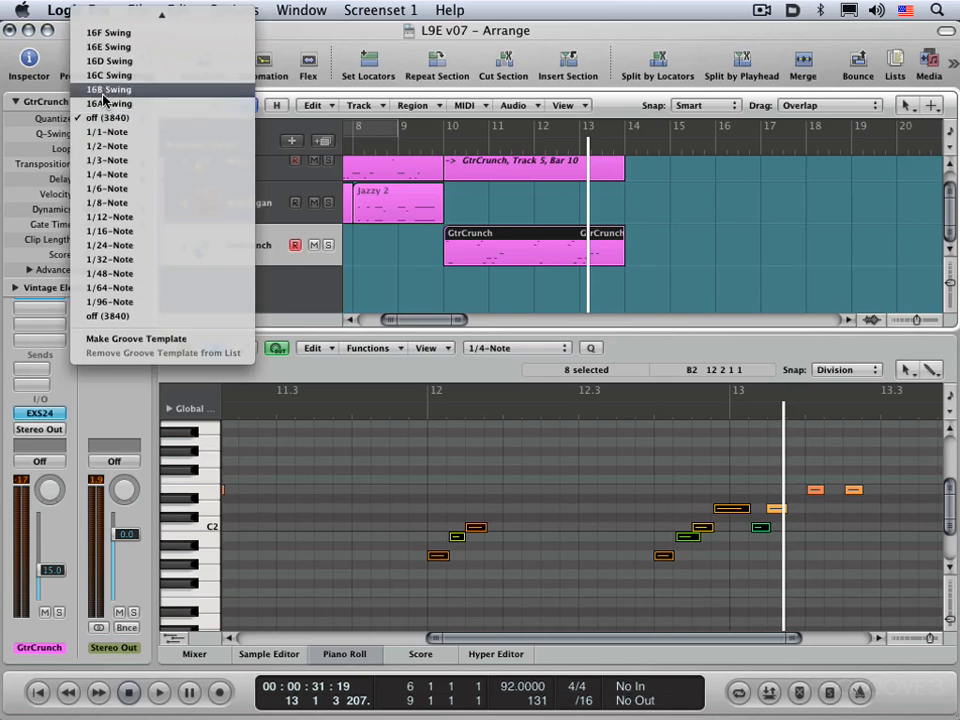
click(101, 94)
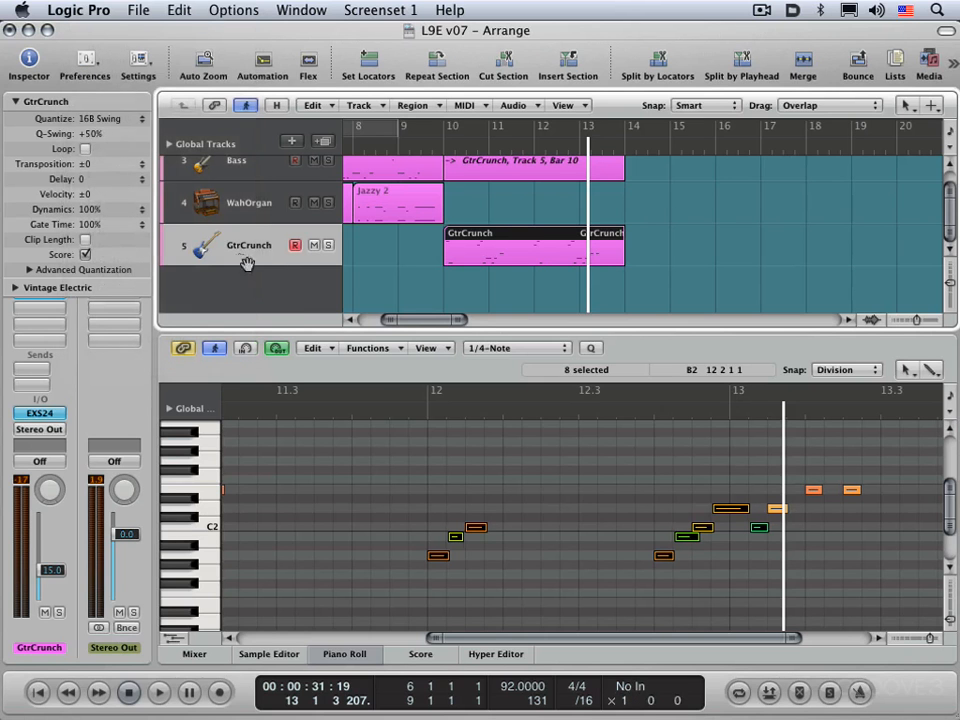
Play the GtrCrunch region from just before bar 12 to hear its swing timing and deselect the notes.
double_click(415, 416)
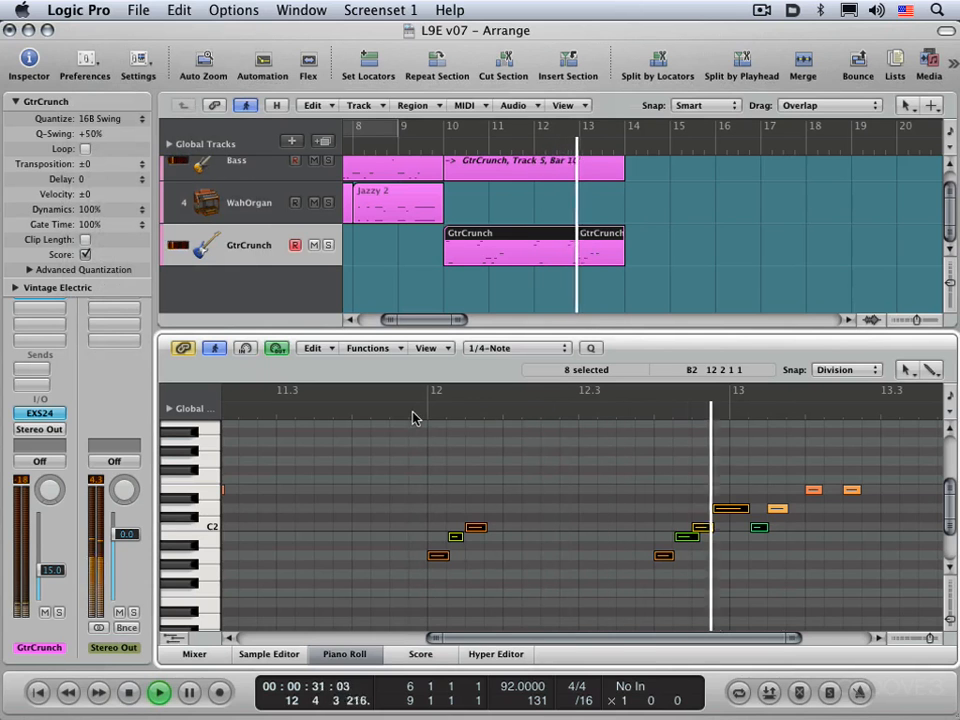
key(space)
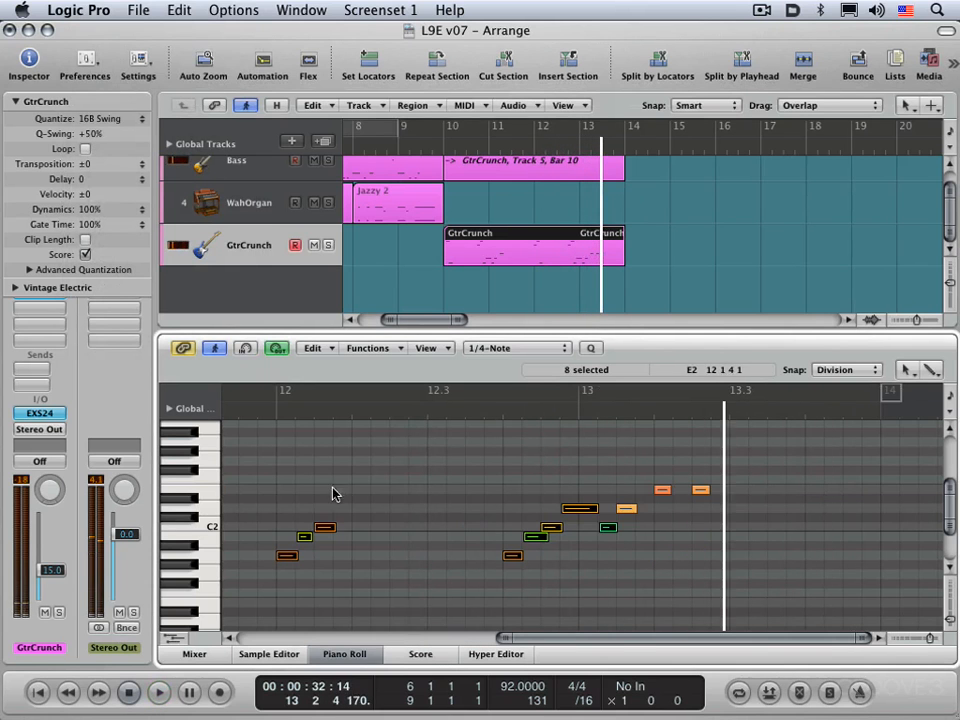
click(383, 553)
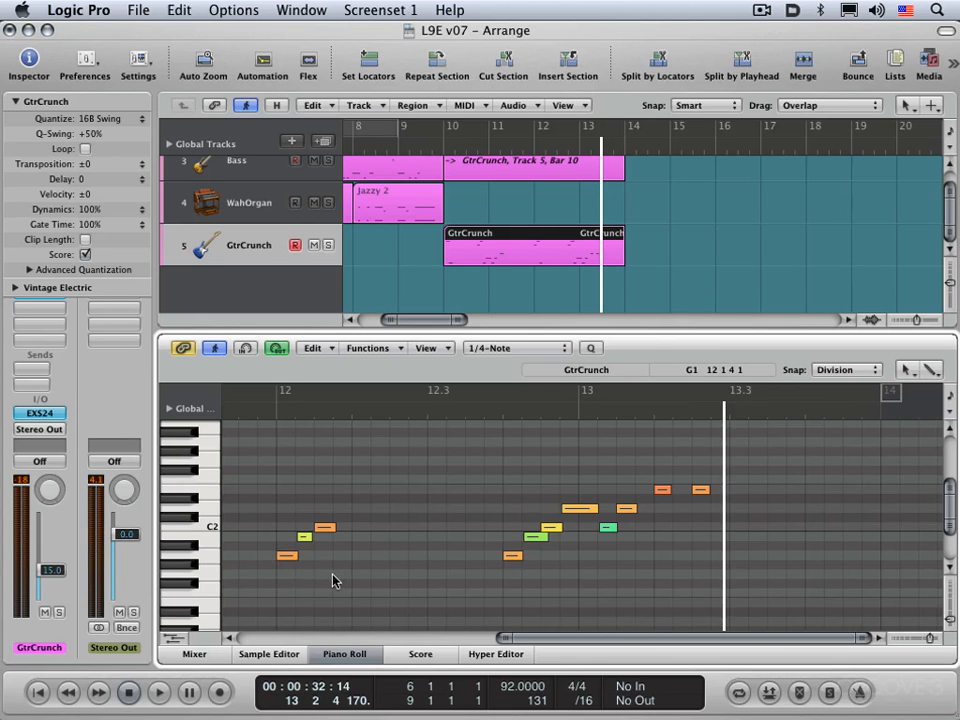
Hide the Inspector and choose the Velocity Tool for the notes around bar 13.
key(super+Right)
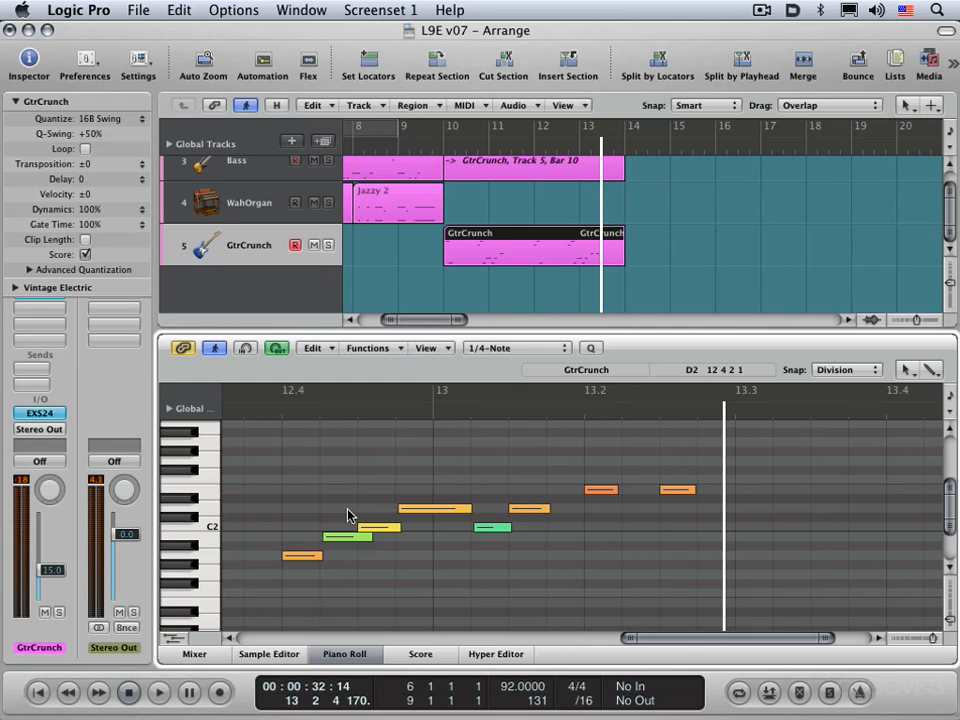
key(i)
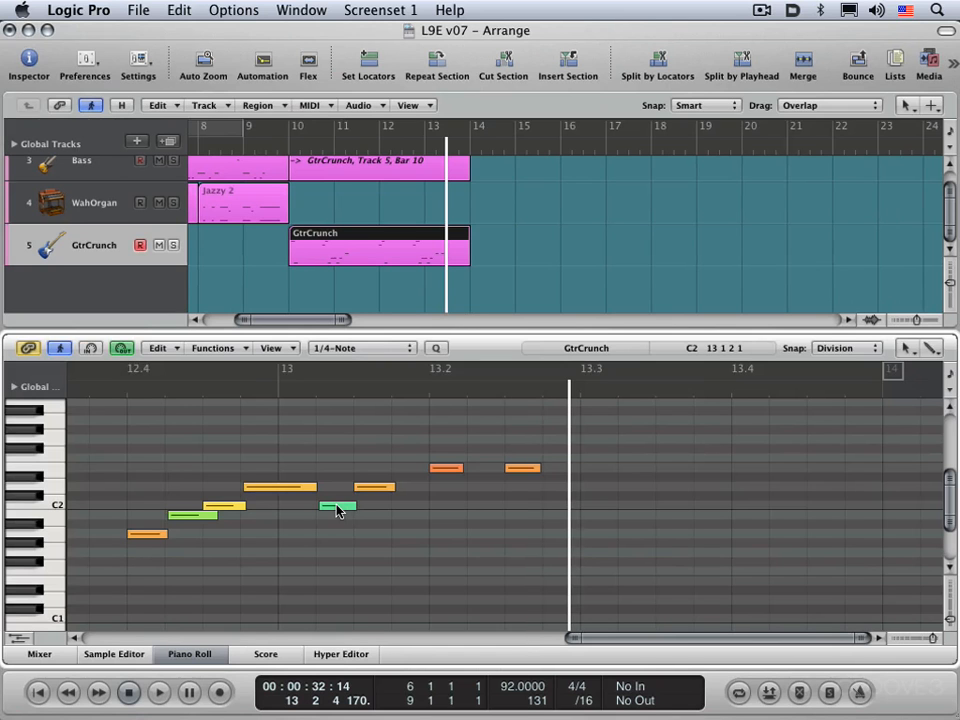
key(Escape)
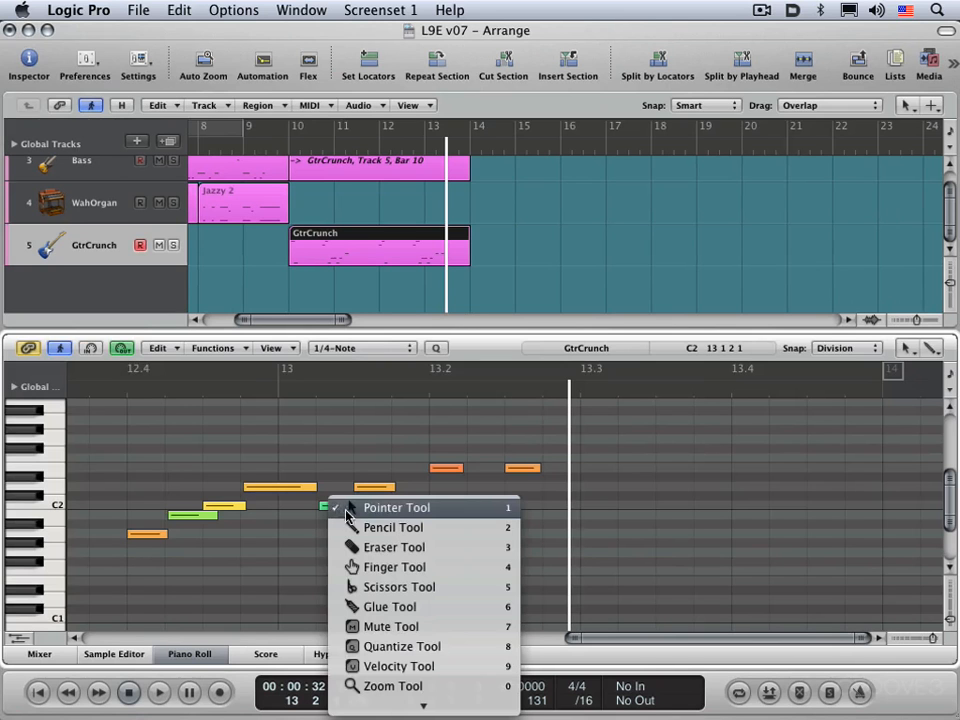
click(399, 667)
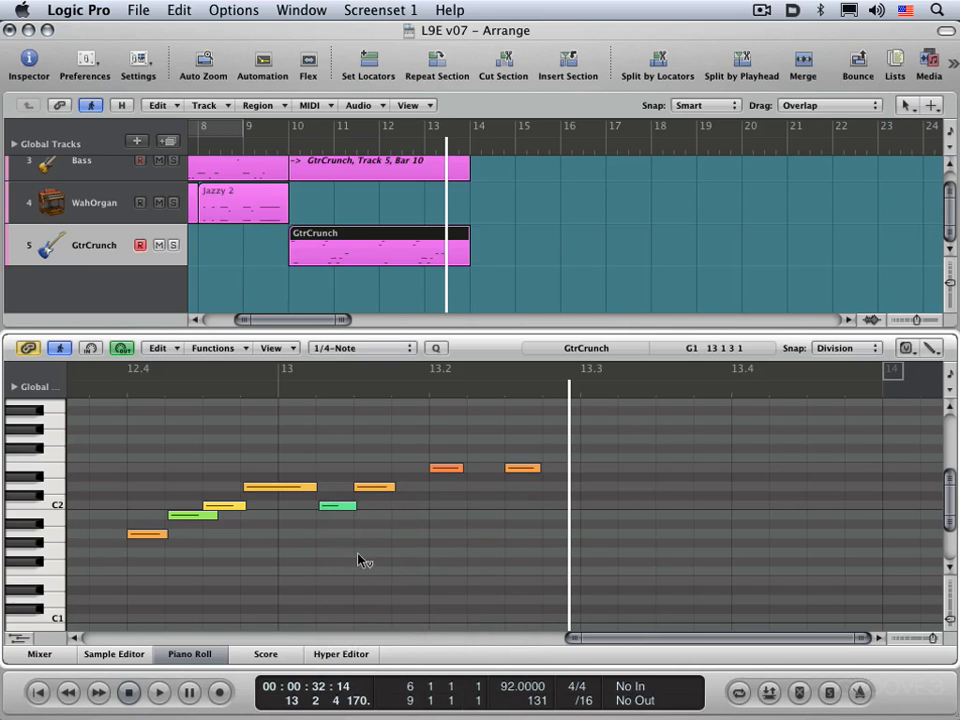
Adjust the velocity of the C2 note at 13.1.2, lowering it to 46 and raising it again.
click(337, 507)
mouse_move(338, 511)
mouse_down()
mouse_move(318, 540)
mouse_move(337, 473)
mouse_move(336, 516)
mouse_move(338, 506)
mouse_up()
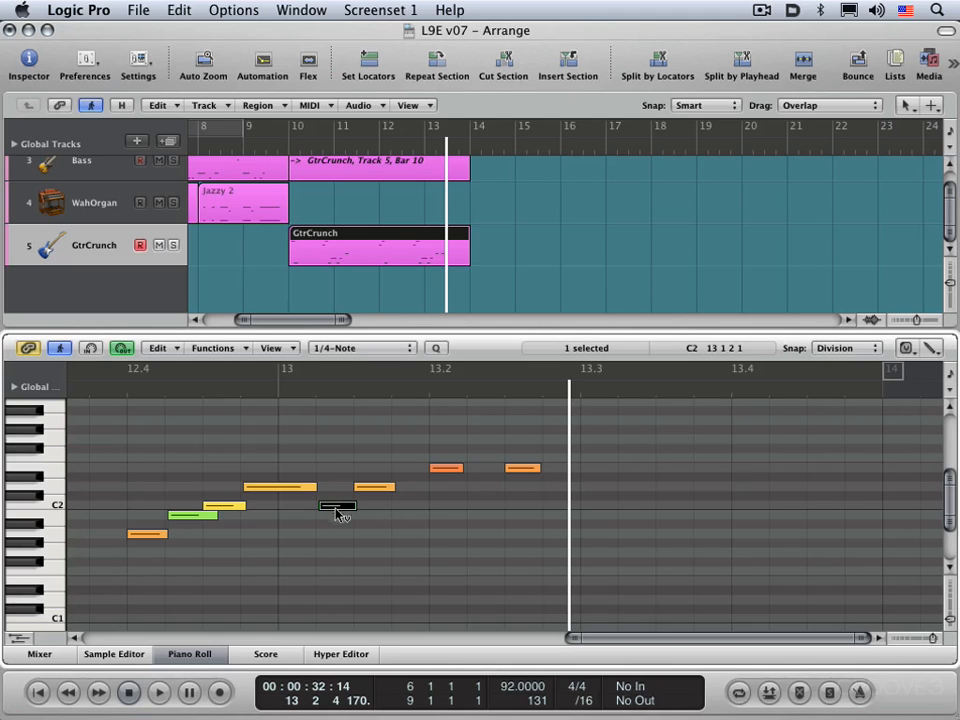
drag(340, 508, 331, 528)
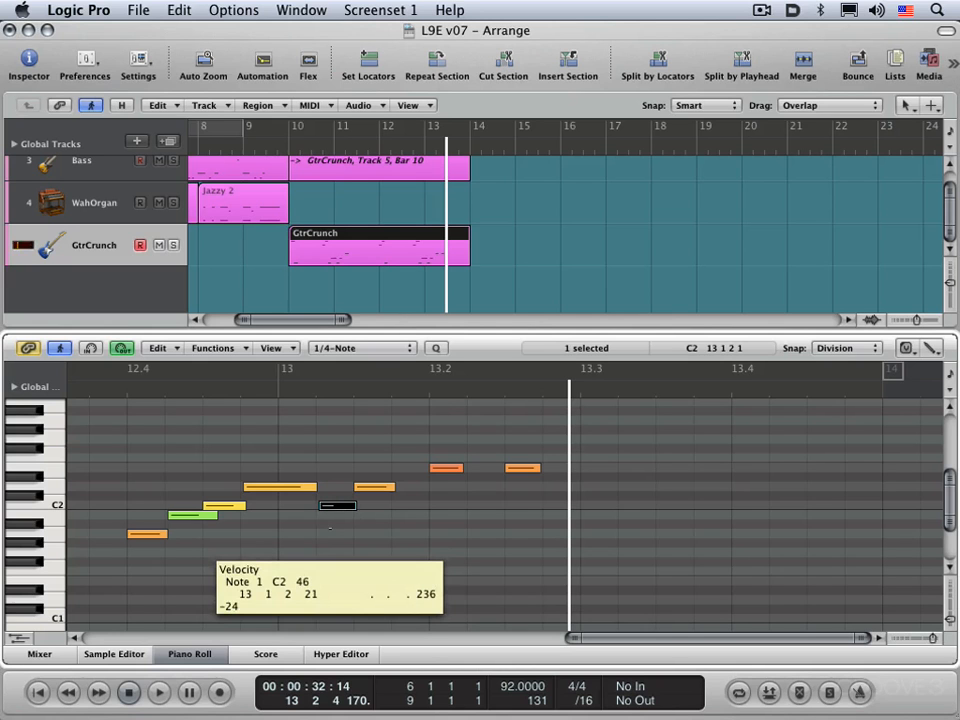
drag(330, 528, 349, 476)
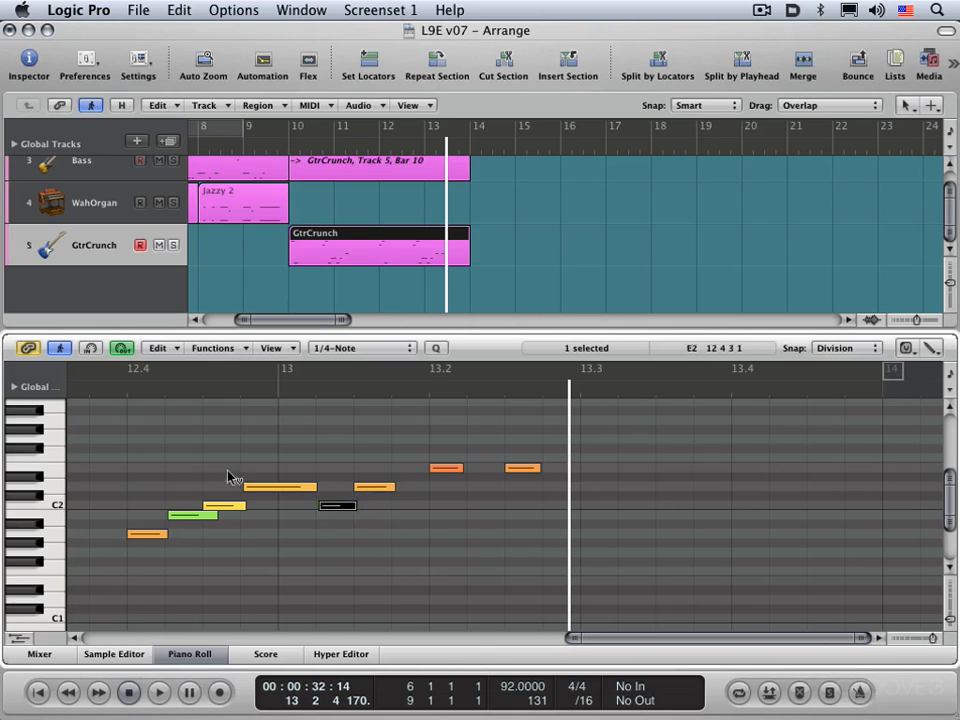
Select the five notes from the second note after 12.4 to the D2 before 13.2, lower their velocities together and deselect them.
drag(196, 436, 353, 510)
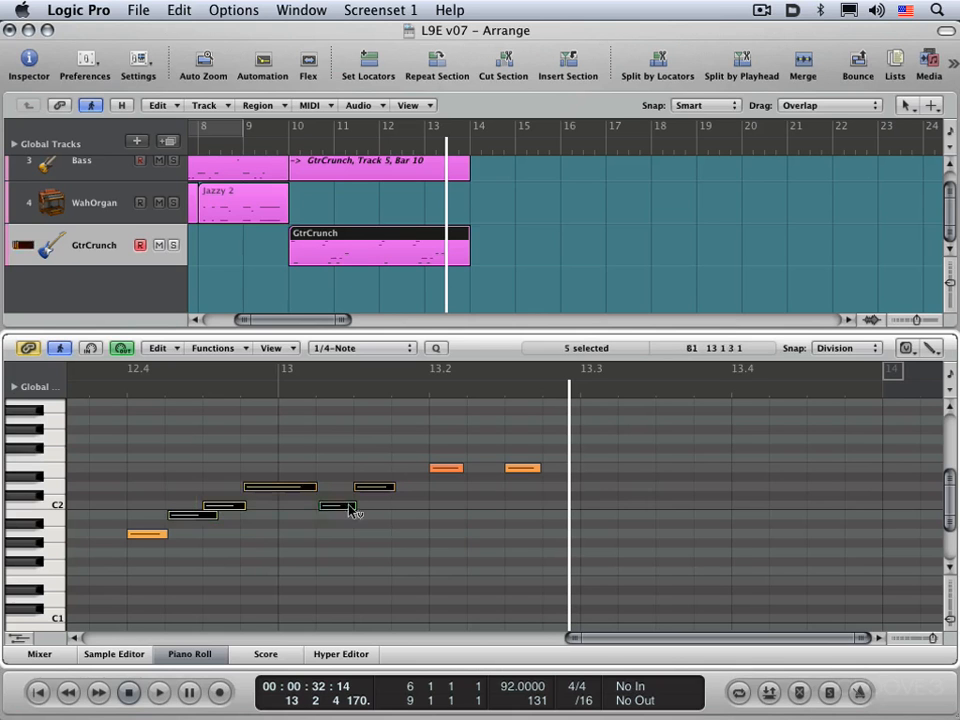
drag(300, 491, 259, 555)
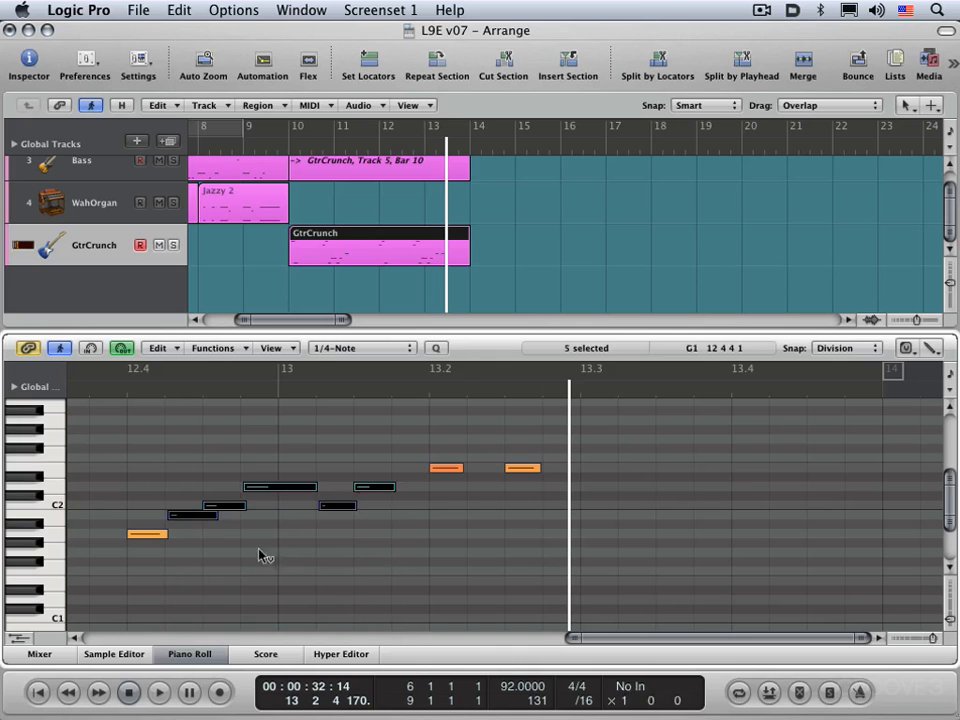
click(259, 536)
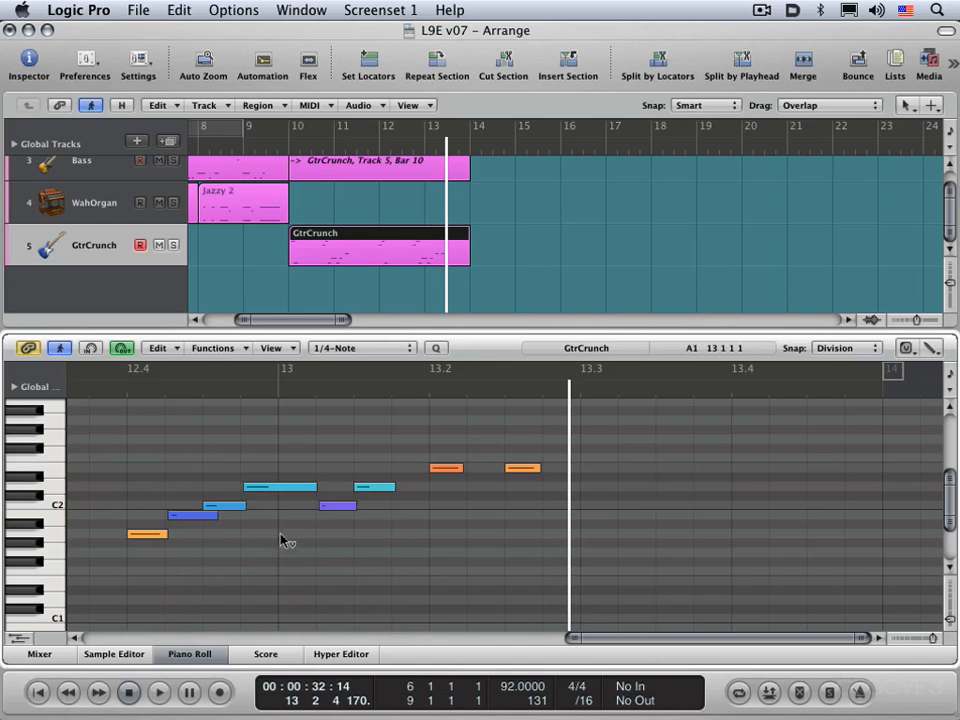
Undo the last velocity reduction on the five notes and switch to the Pointer Tool.
key(super+z)
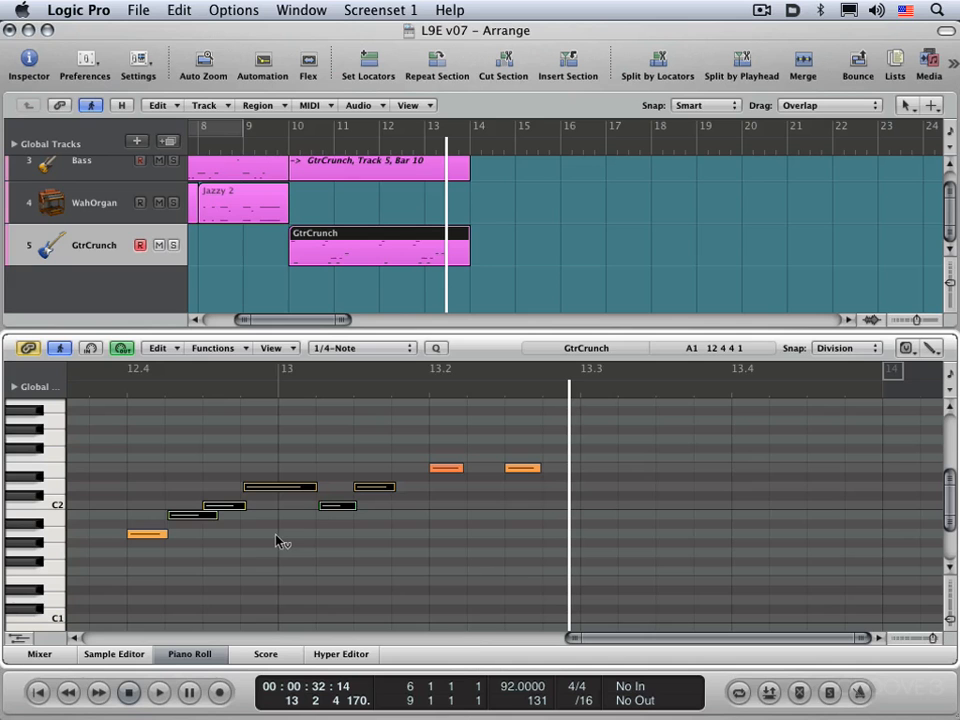
key(Escape)
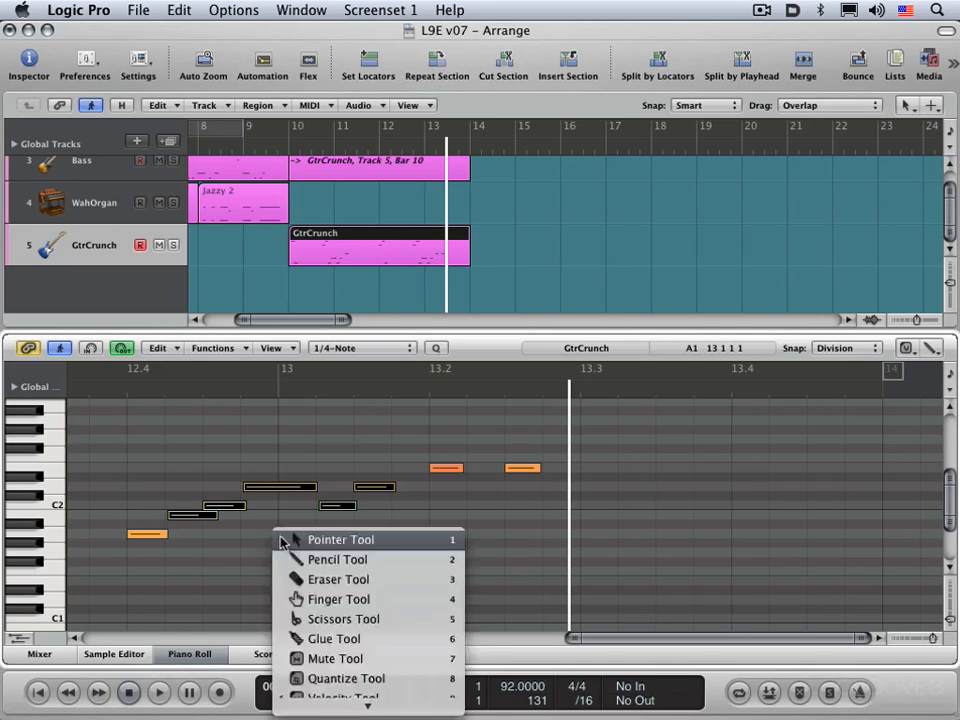
click(283, 541)
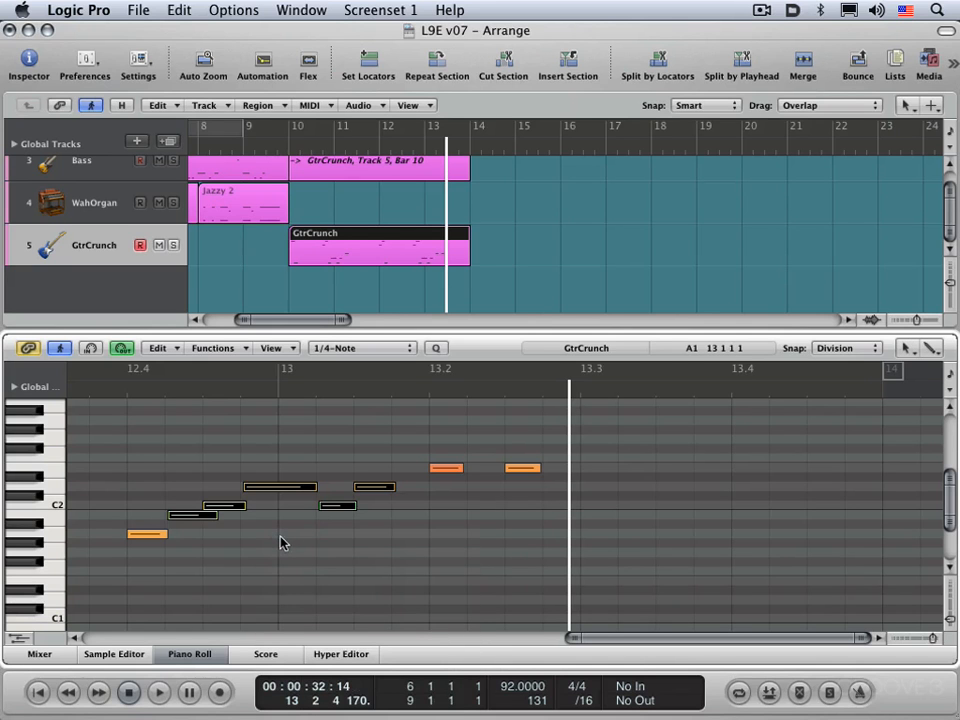
Show the Hyper Draw area below the notes and look through its parameter list, keeping Note Velocity.
click(18, 641)
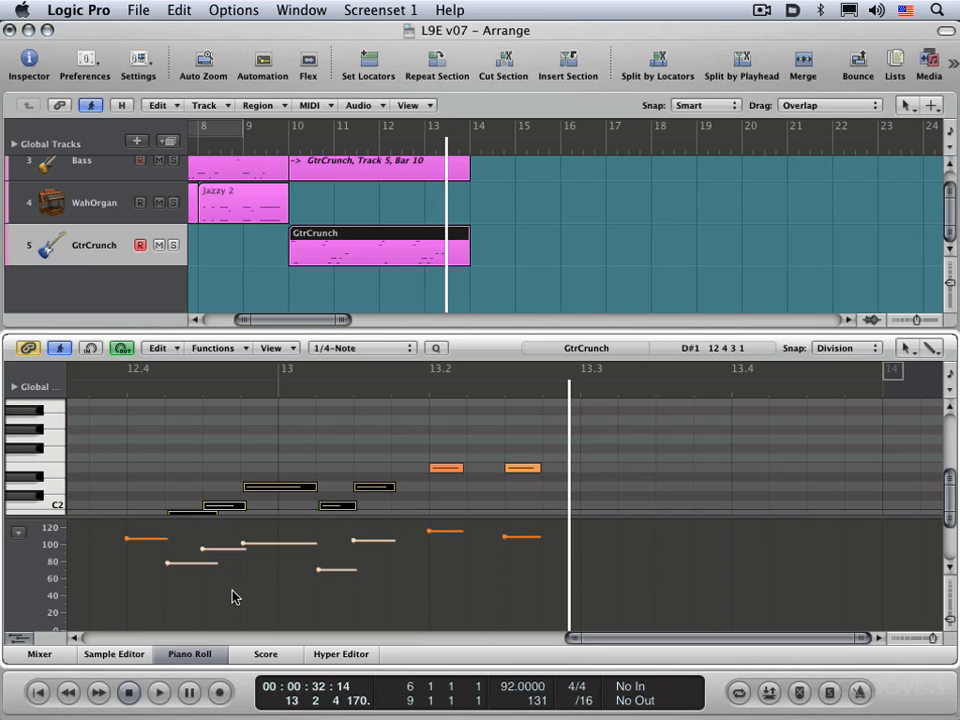
click(19, 536)
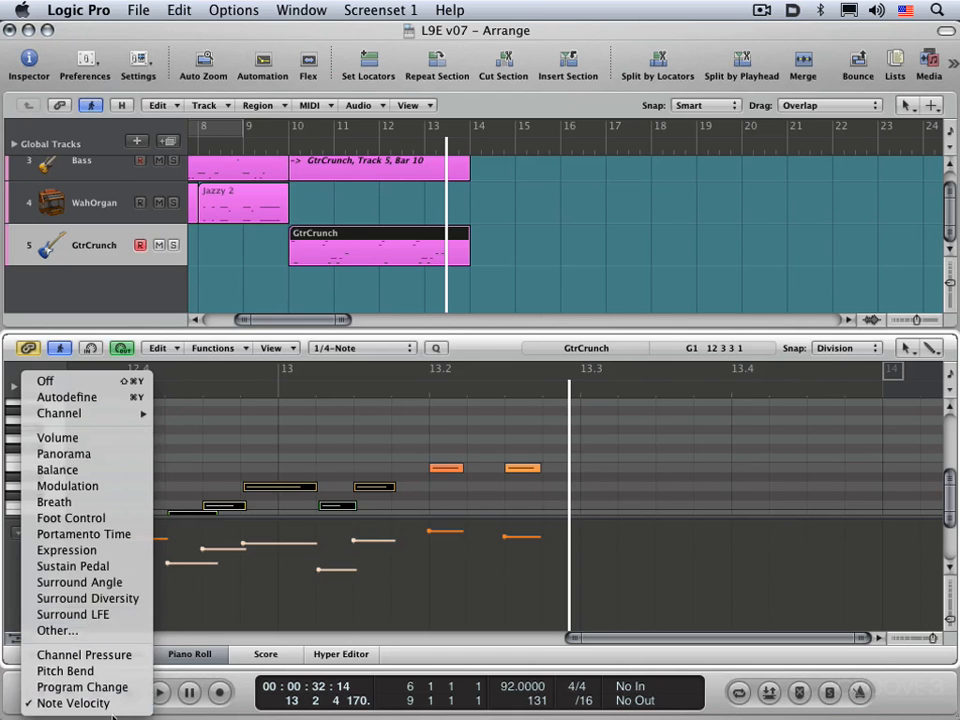
click(258, 598)
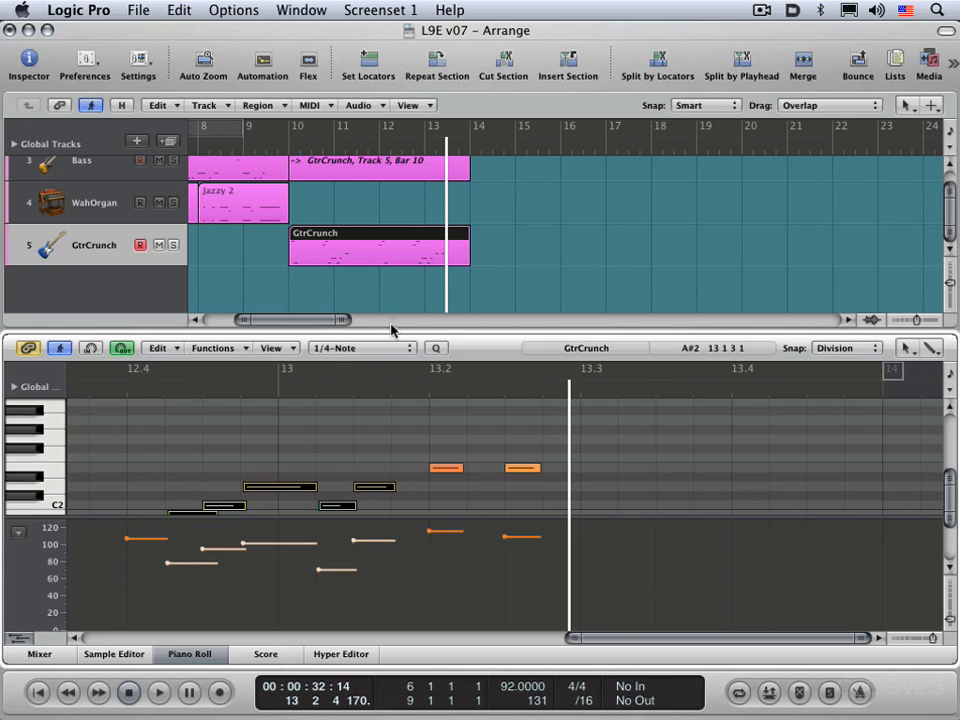
Enlarge the Piano Roll over the Arrange area and give the Hyper Draw velocity area more height.
drag(393, 333, 388, 185)
drag(332, 518, 336, 403)
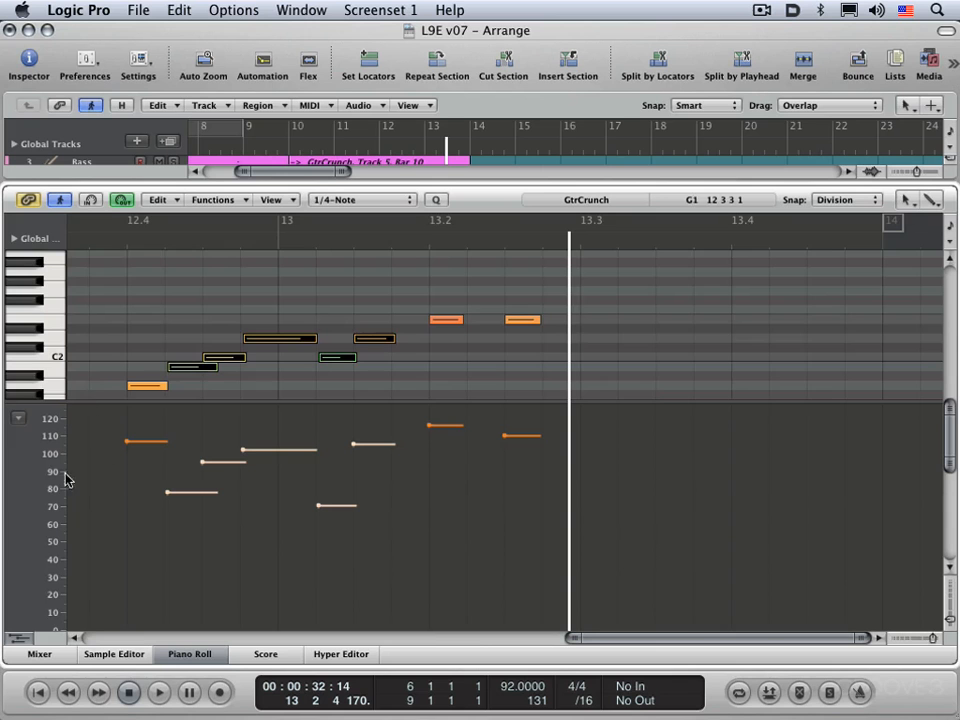
scroll(76, 580, down, 2)
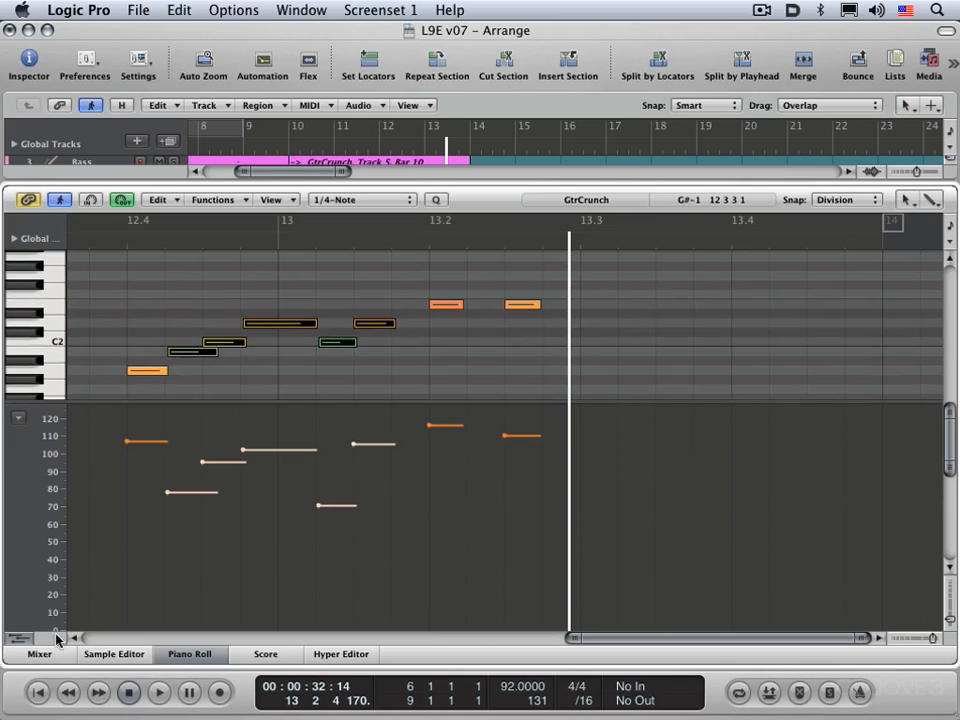
drag(163, 400, 180, 431)
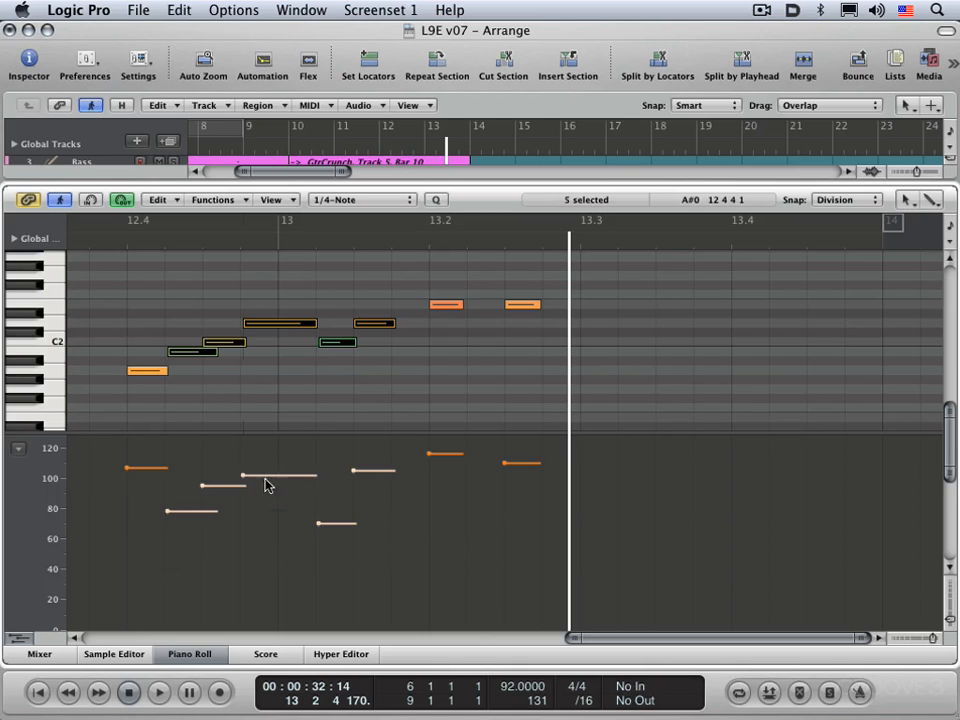
Lower the five selected notes' velocities together in Hyper Draw, deselect them and raise the A1 note at 12.4 to about 114.
drag(268, 485, 270, 546)
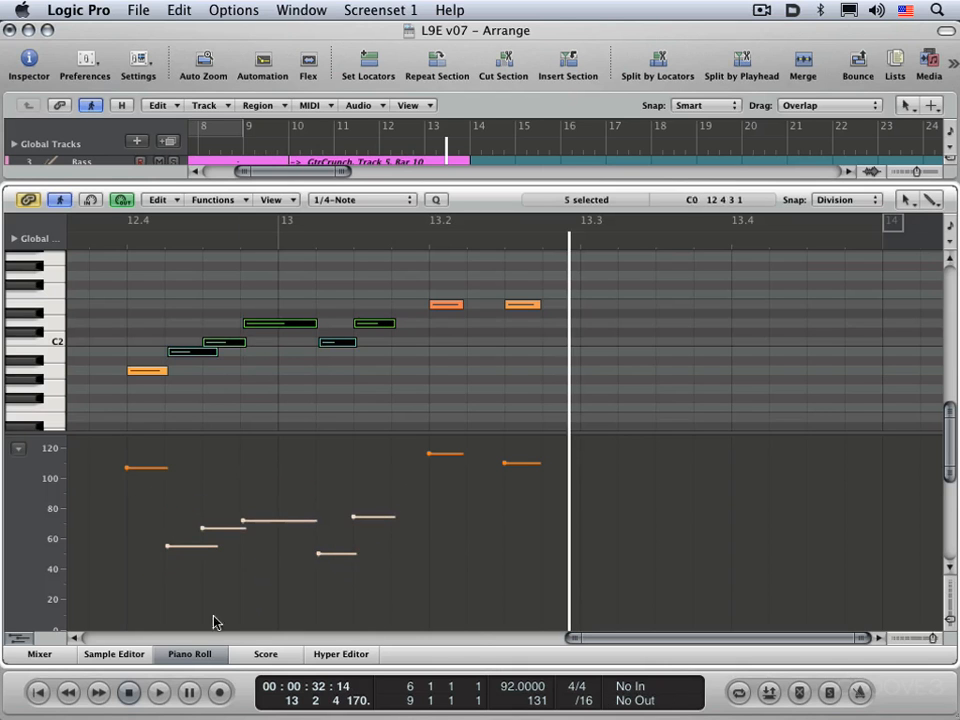
drag(267, 500, 268, 480)
click(155, 497)
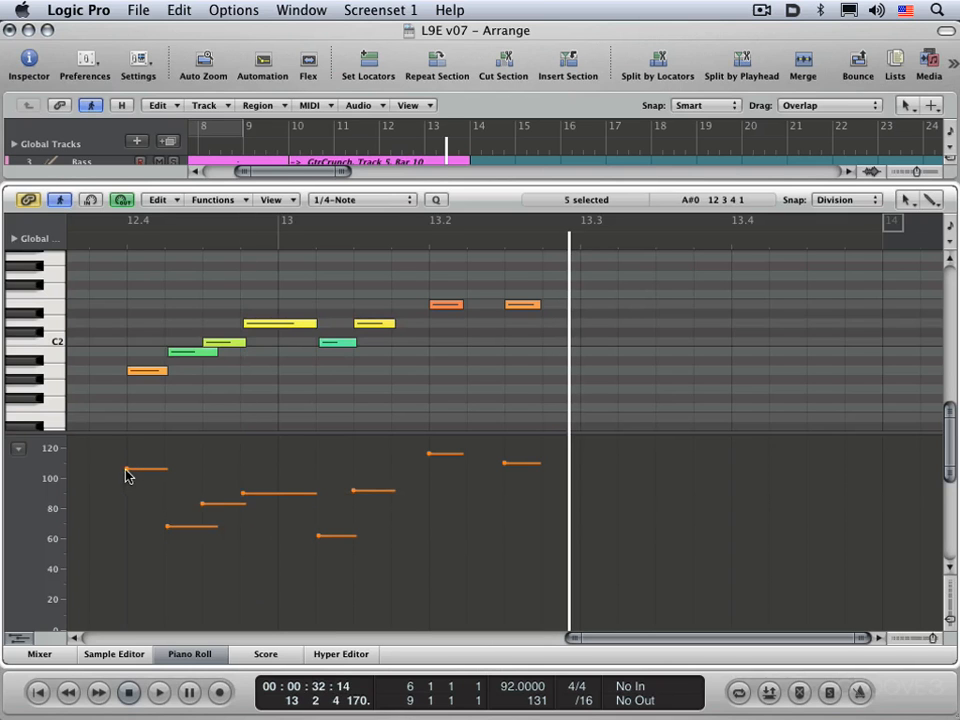
mouse_move(127, 470)
mouse_down()
mouse_move(123, 505)
mouse_move(128, 457)
mouse_up()
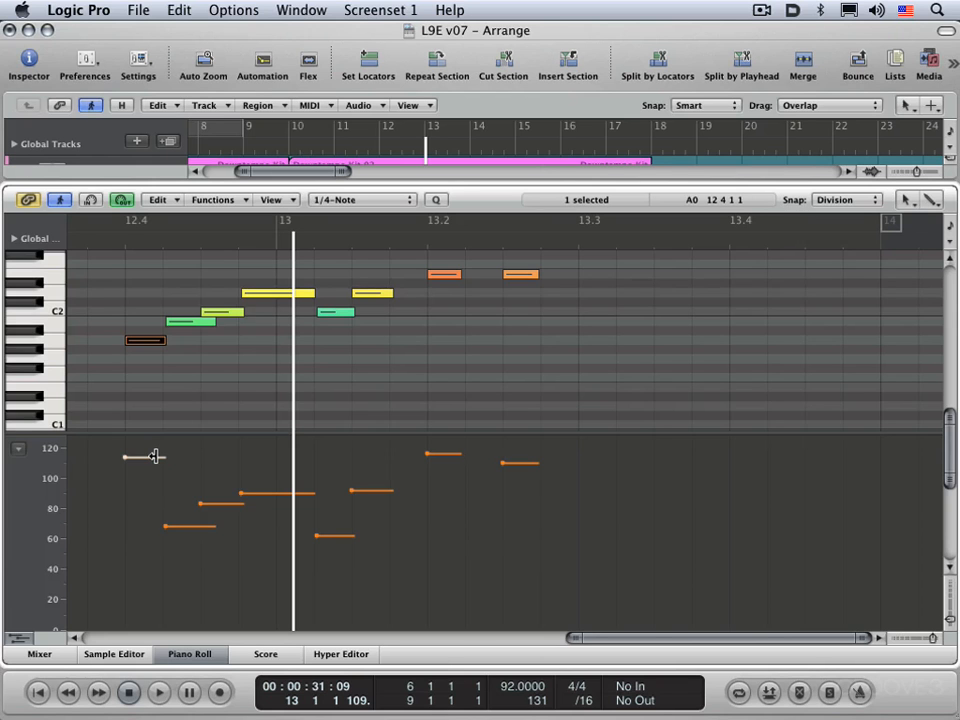
Draw a descending velocity line across the eight notes, from about 102 at 12.4 to about 28 at the last note.
mouse_move(155, 457)
mouse_down()
mouse_move(128, 461)
mouse_move(118, 506)
mouse_move(124, 478)
mouse_up()
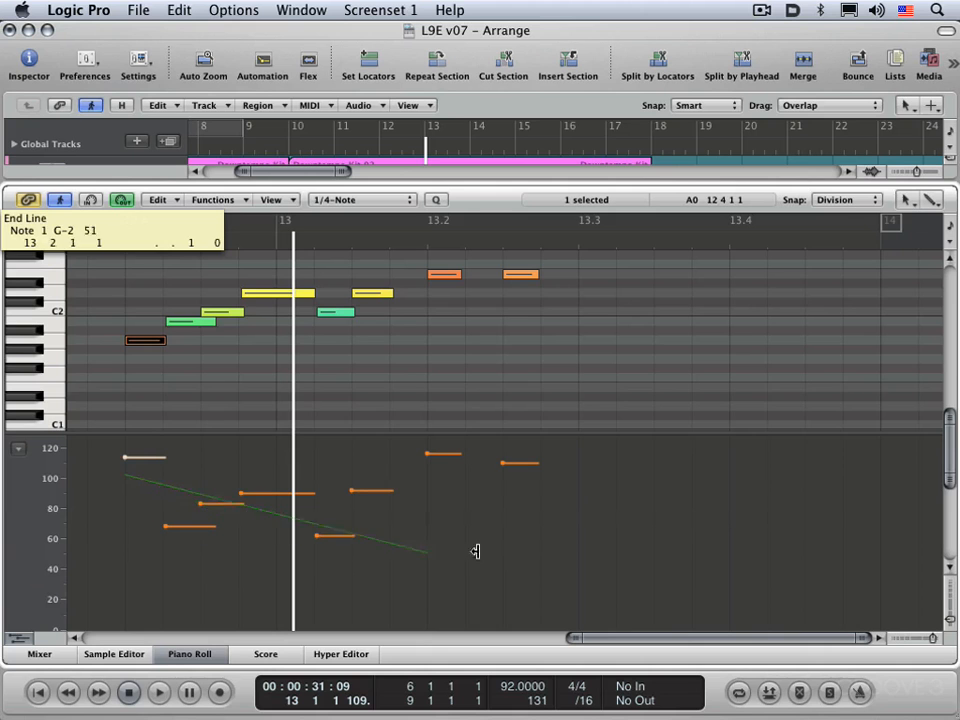
click(544, 602)
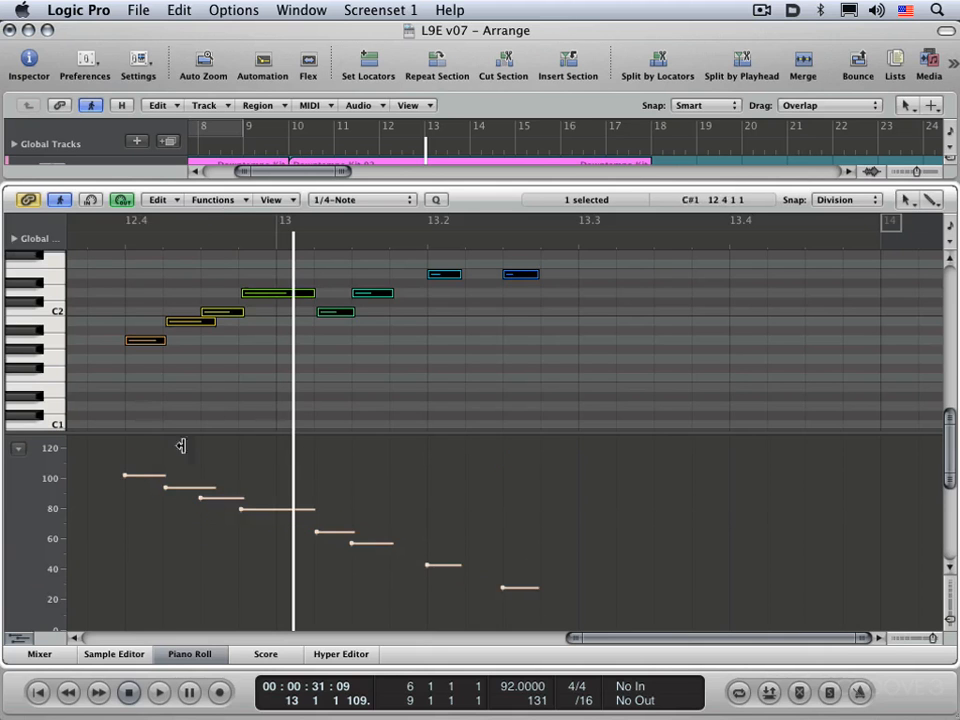
Play the phrase from just before 12.4 to hear the velocity fade, and undo the velocity line.
click(118, 242)
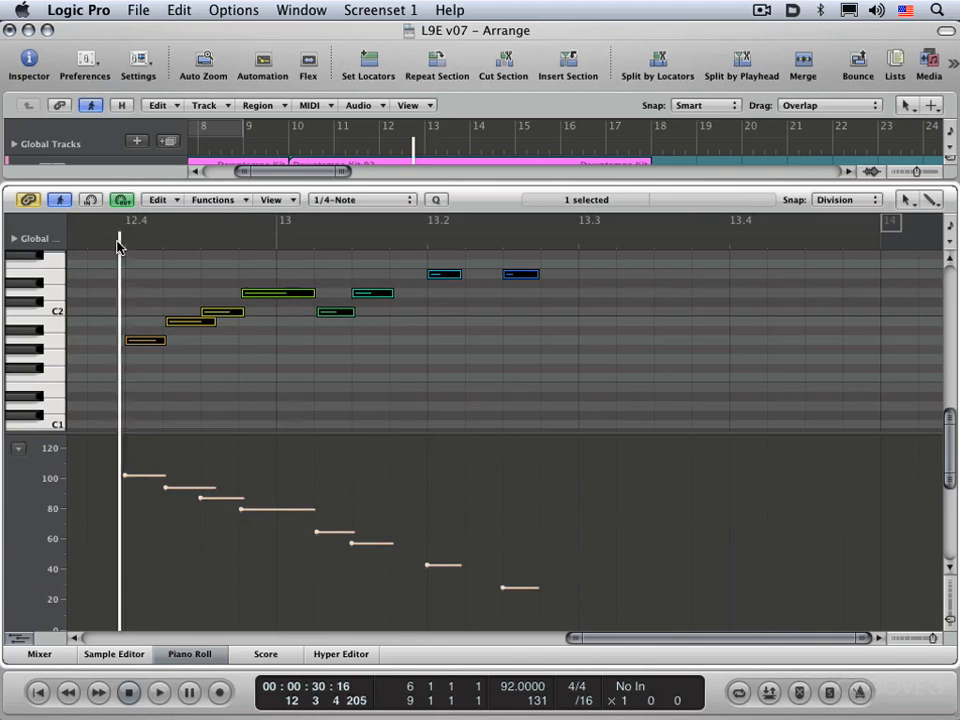
key(space)
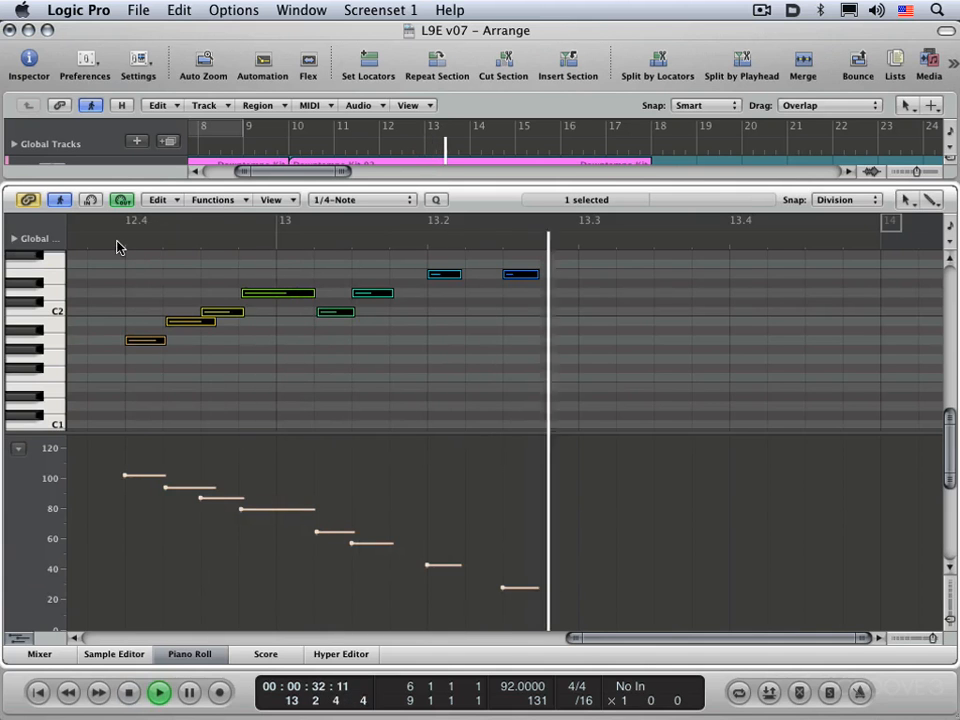
key(space)
key(super+z)
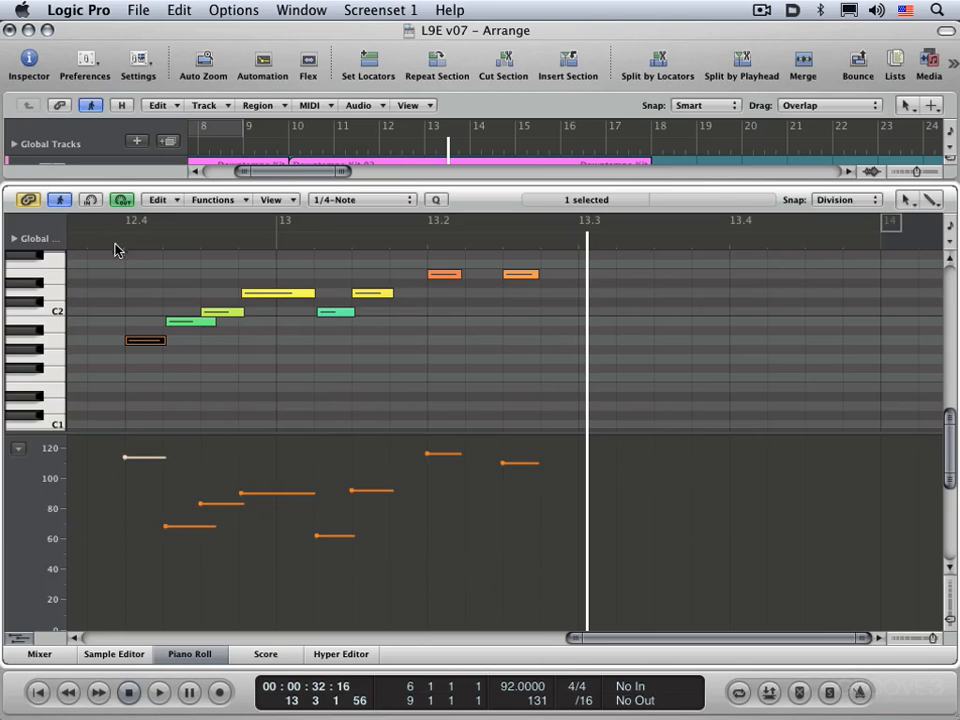